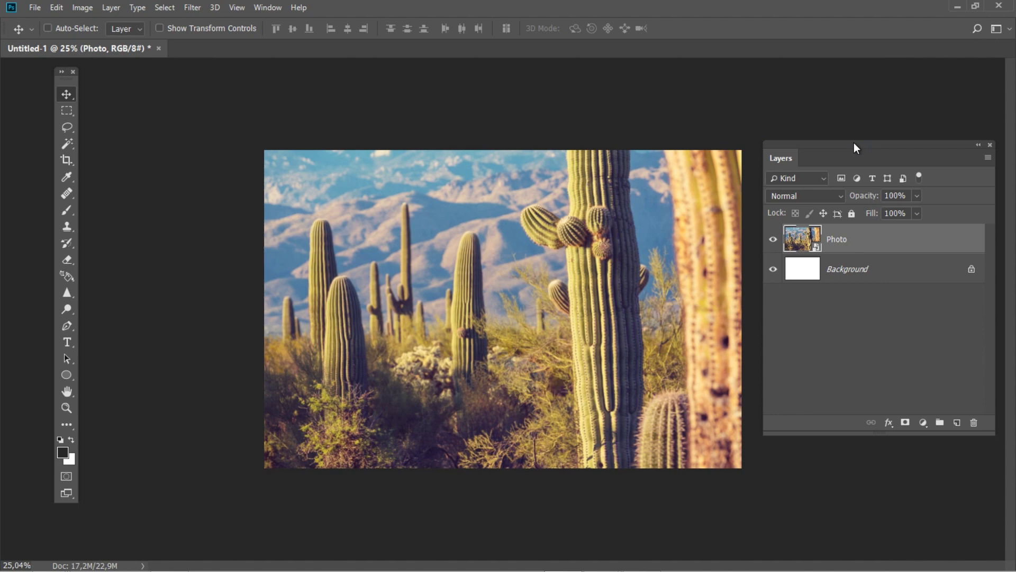
- Apply the Add Noise filter to the Photo layer with a 2% amount, Uniform distribution and Monochromatic enabled
{"action": "left_click", "coordinate": [197, 8]}
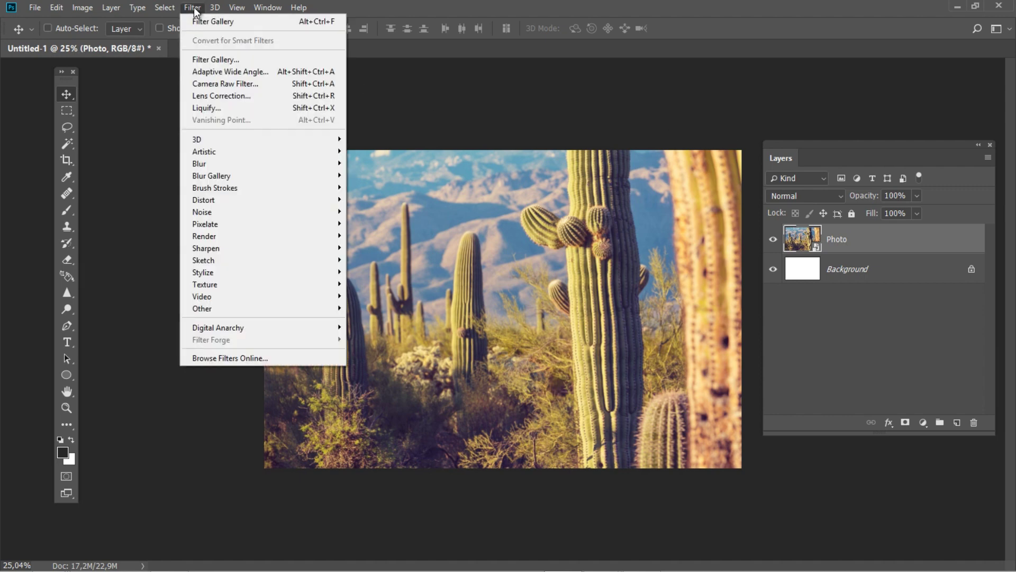
{"action": "mouse_move", "coordinate": [301, 213]}
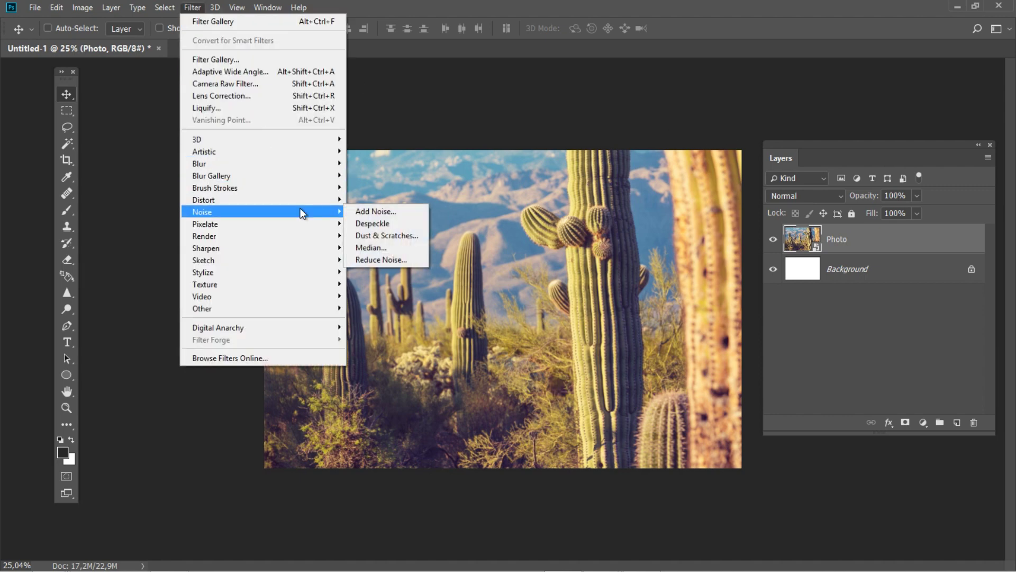
{"action": "left_click", "coordinate": [375, 210]}
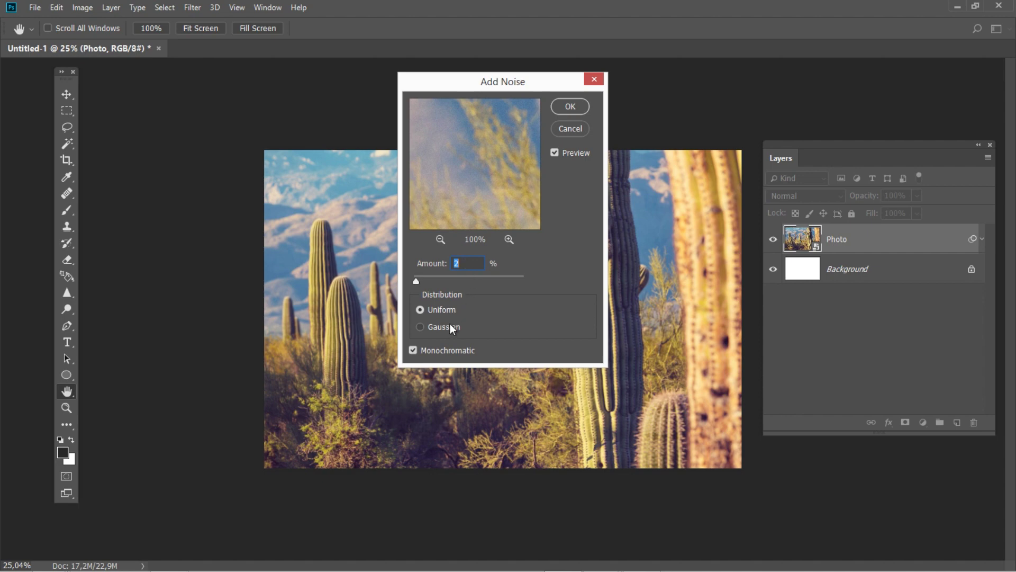
{"action": "left_click", "coordinate": [559, 109]}
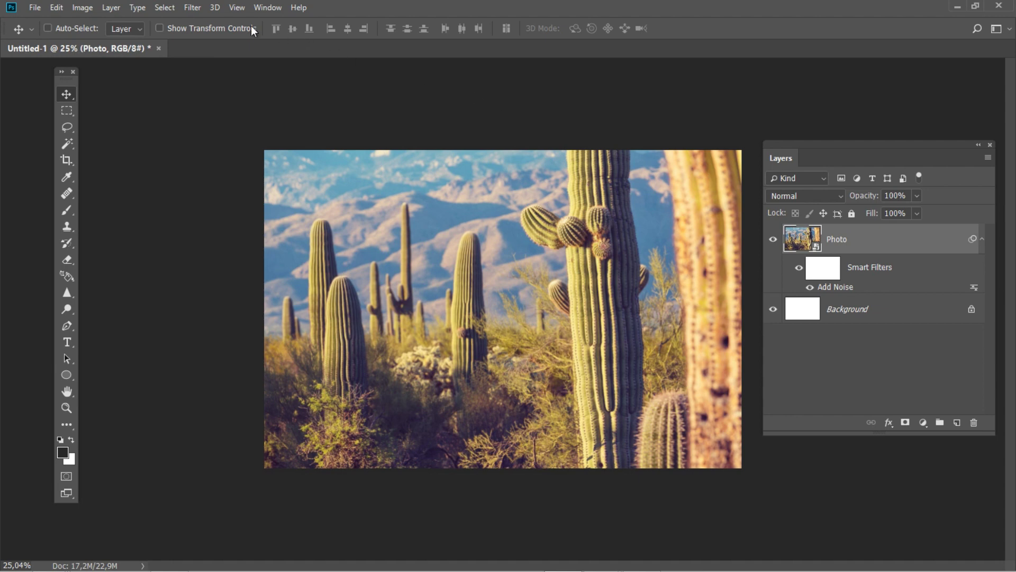
- Apply the Filter Gallery's Grain texture to the Photo layer with Intensity 15, Contrast 59 and Regular grain type
{"action": "left_click", "coordinate": [190, 7]}
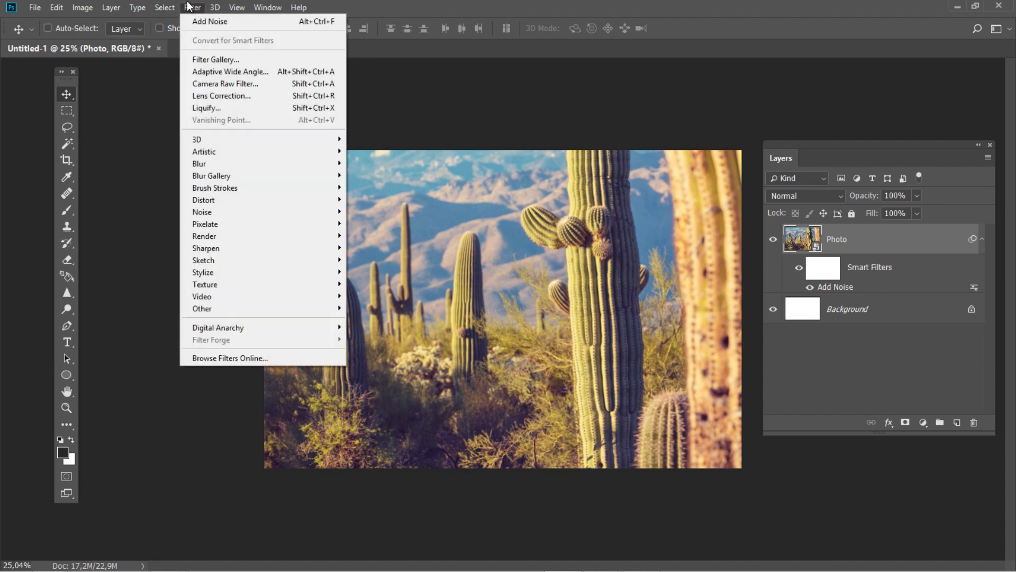
{"action": "left_click", "coordinate": [208, 57]}
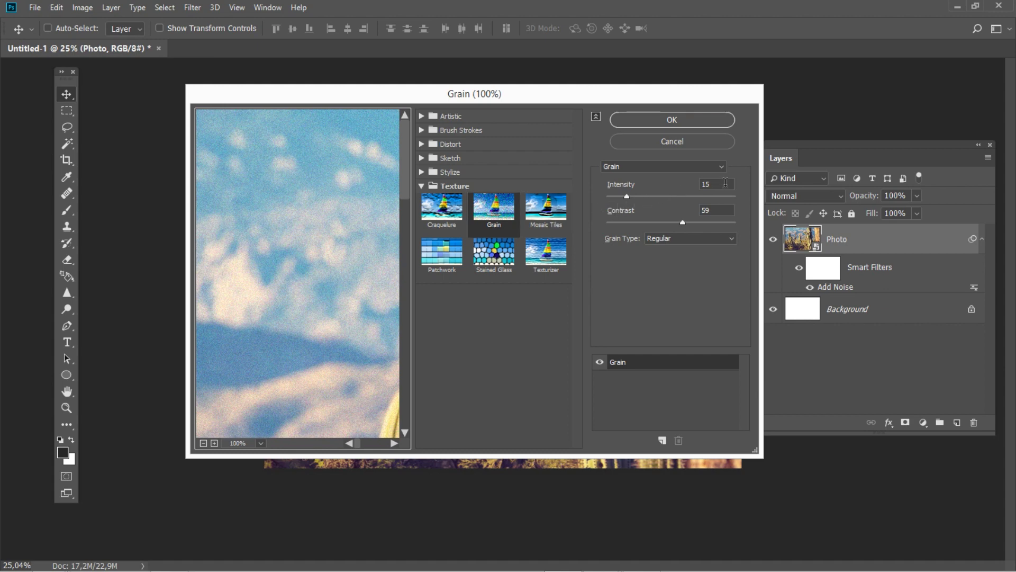
{"action": "left_click", "coordinate": [676, 114]}
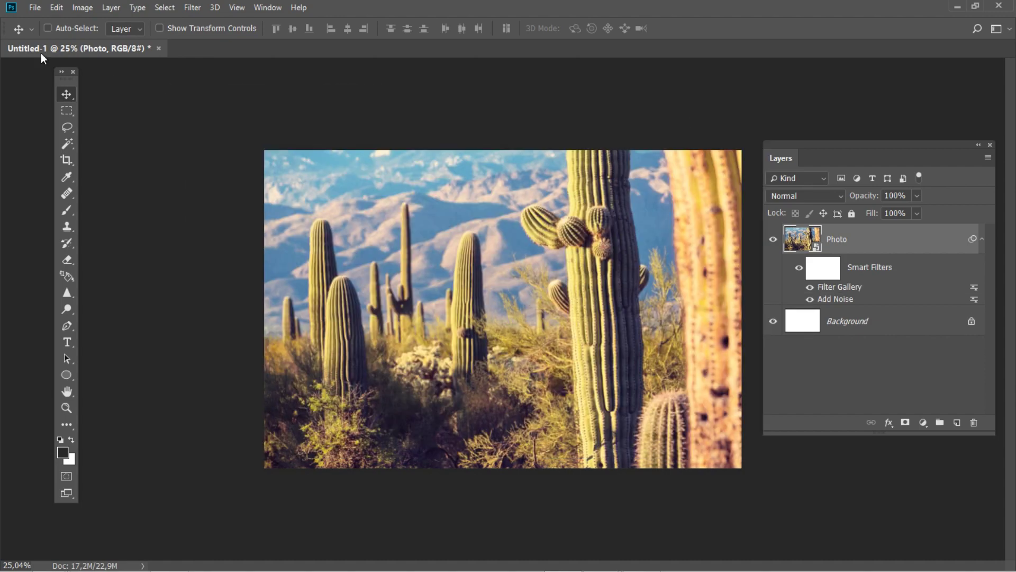
- Place the Texture image as a linked layer above the photo and set its blend mode to Screen
{"action": "left_click", "coordinate": [34, 7]}
{"action": "left_click", "coordinate": [78, 247]}
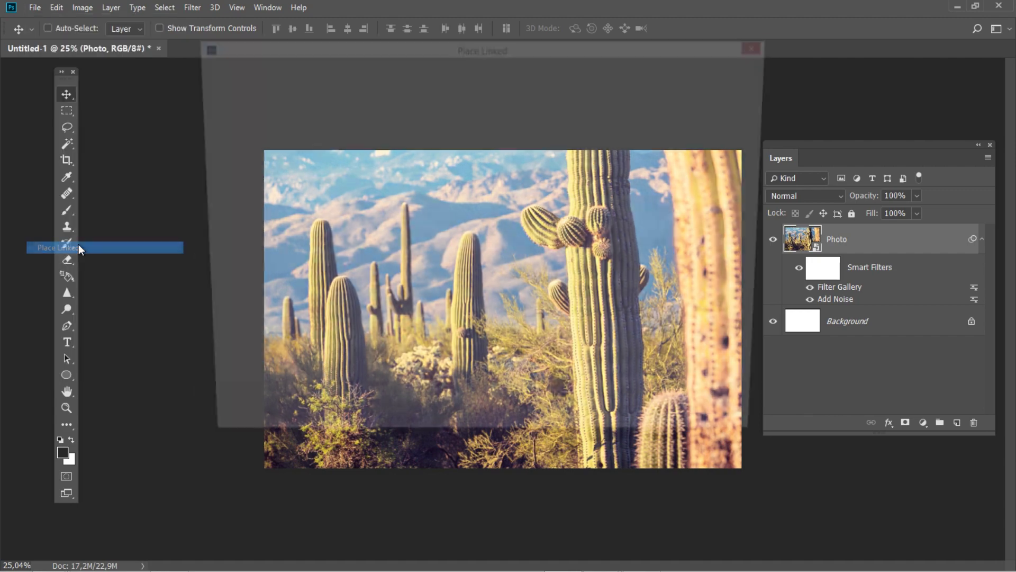
{"action": "double_click", "coordinate": [393, 134]}
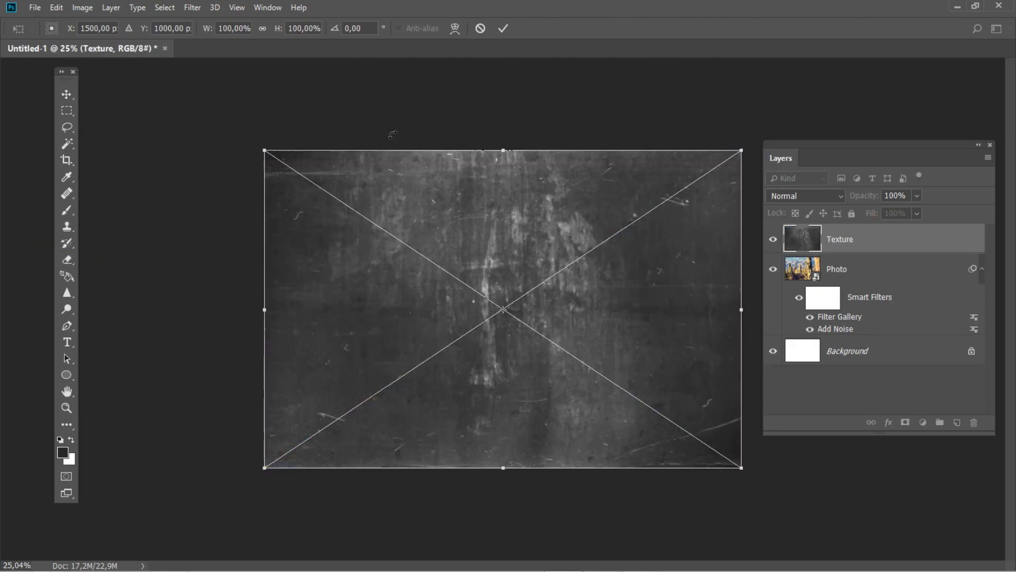
{"action": "key", "text": "Return"}
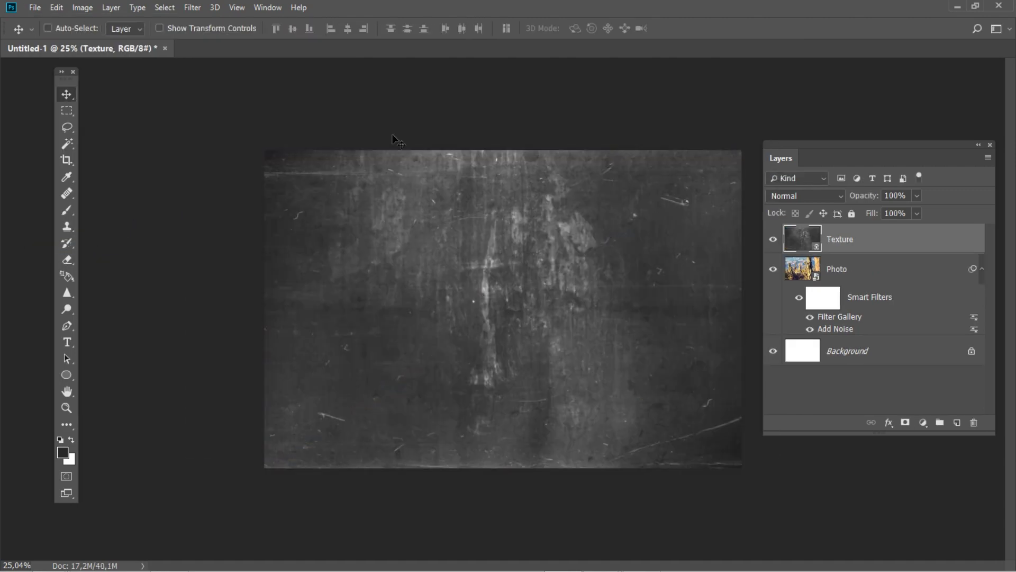
{"action": "left_click", "coordinate": [780, 196]}
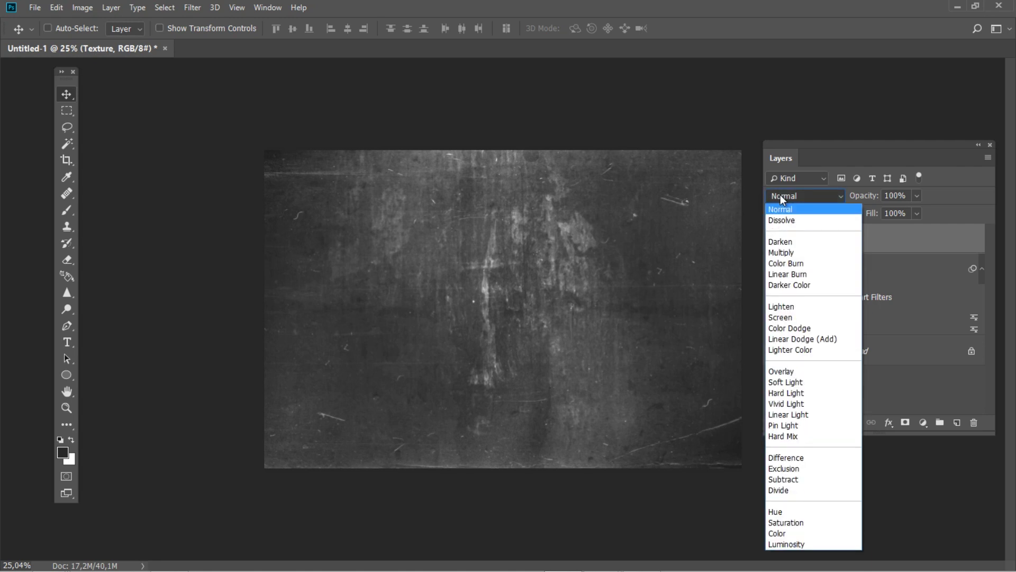
{"action": "left_click", "coordinate": [779, 320]}
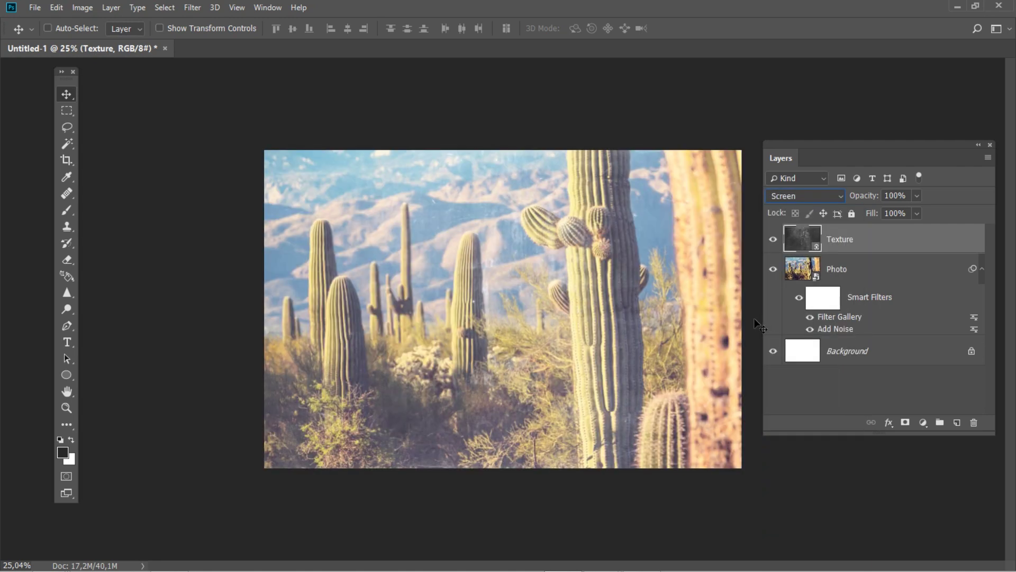
- Add a gradient fill layer above the Texture layer and set its angle to 135 degrees
{"action": "left_click", "coordinate": [108, 7]}
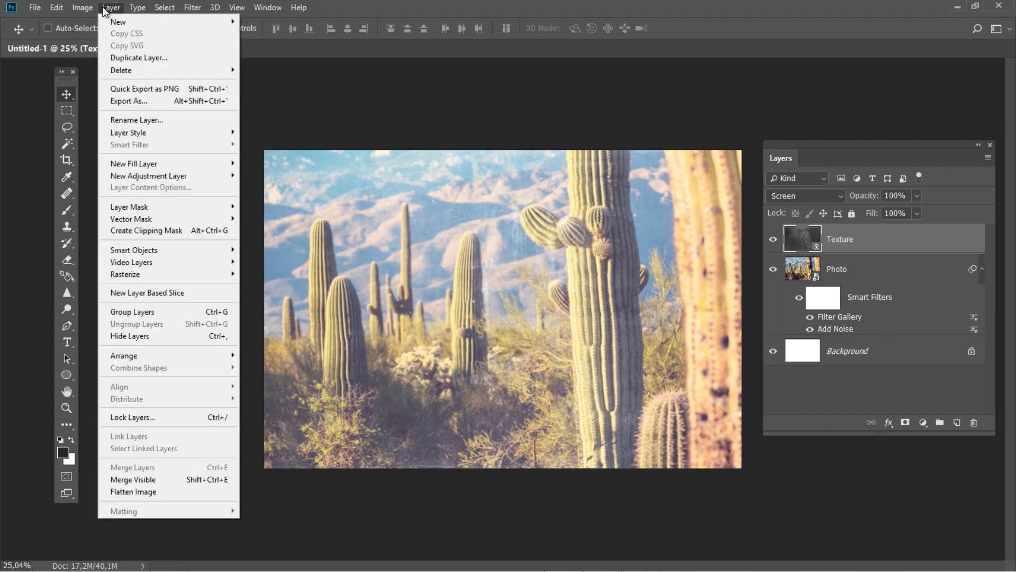
{"action": "mouse_move", "coordinate": [191, 164]}
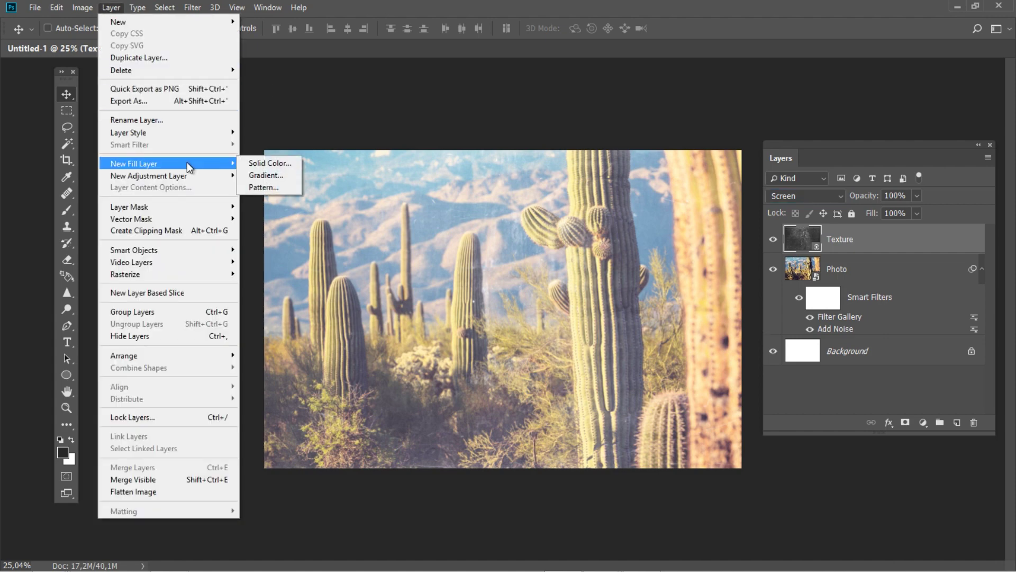
{"action": "left_click", "coordinate": [252, 180]}
{"action": "left_click", "coordinate": [651, 211]}
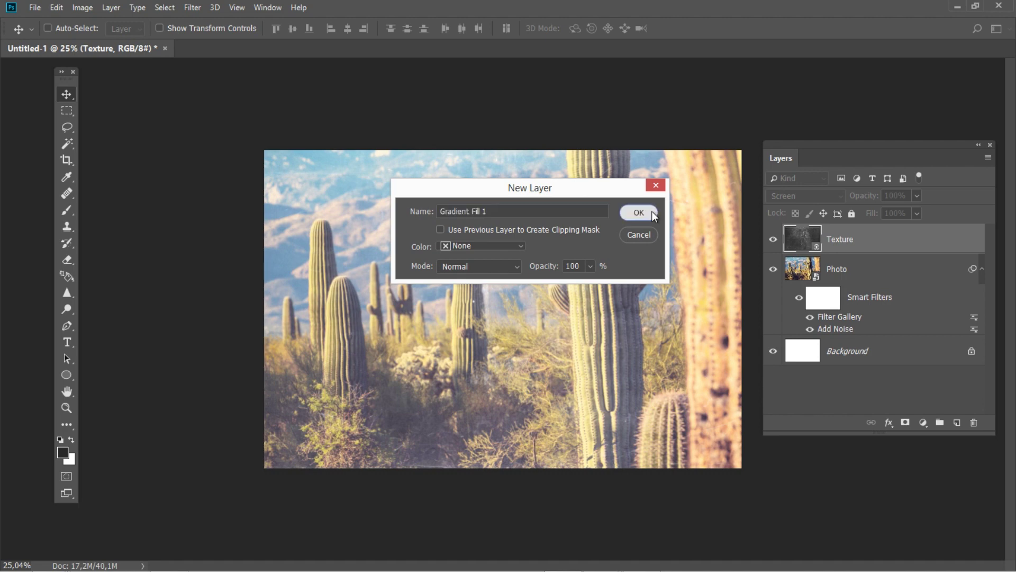
{"action": "left_click_drag", "start_coordinate": [440, 227], "coordinate": [391, 227]}
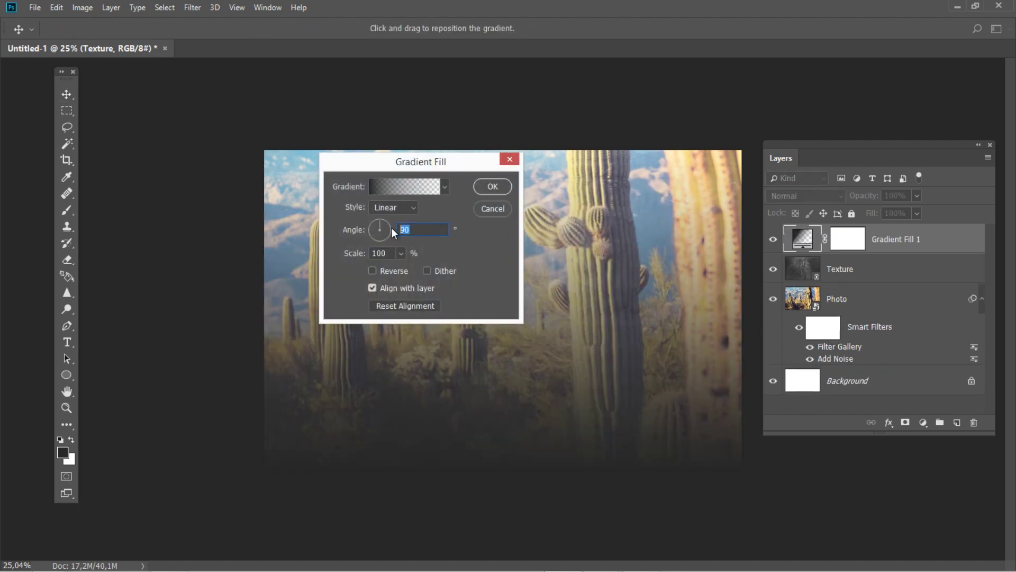
{"action": "type", "text": "135"}
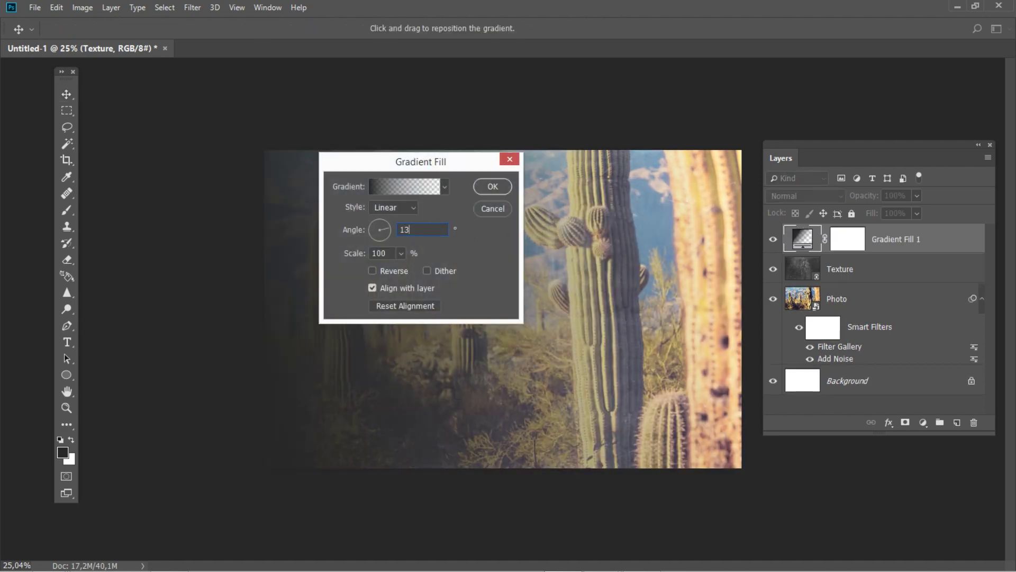
- Edit the fill's gradient and set its starting color stop to f7ff00
{"action": "left_click", "coordinate": [407, 185]}
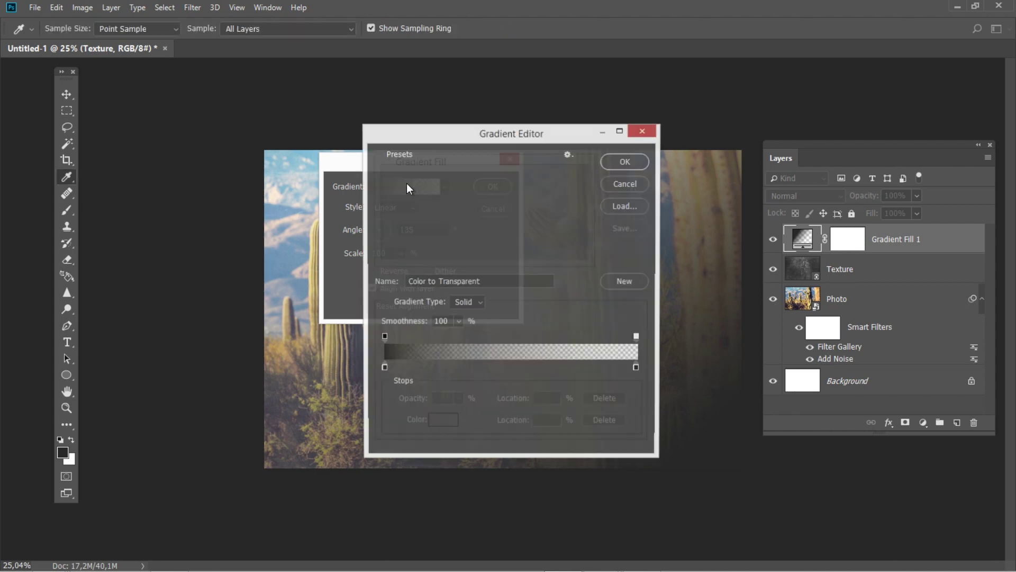
{"action": "left_click", "coordinate": [384, 369]}
{"action": "left_click", "coordinate": [448, 424]}
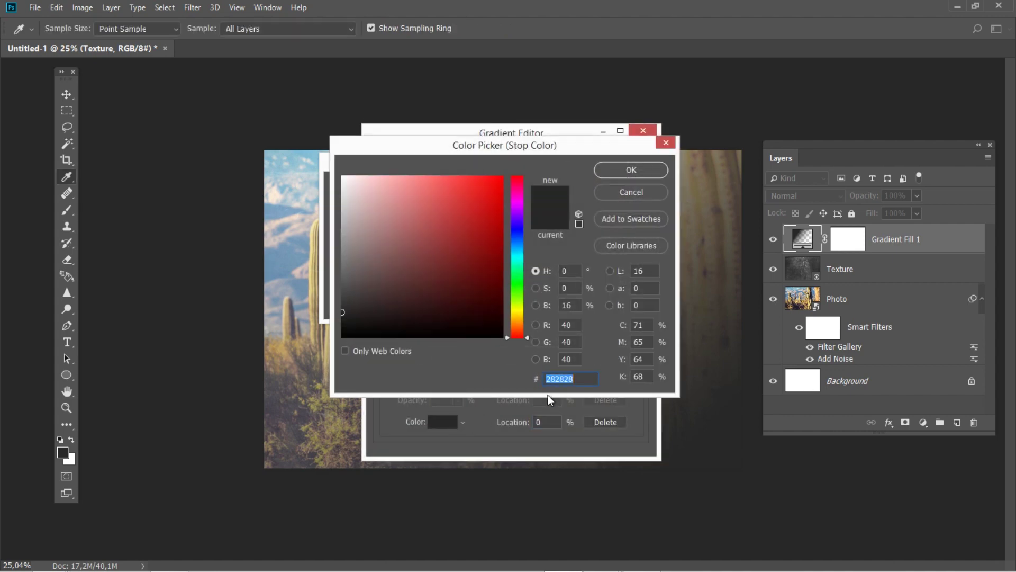
{"action": "type", "text": "f7"}
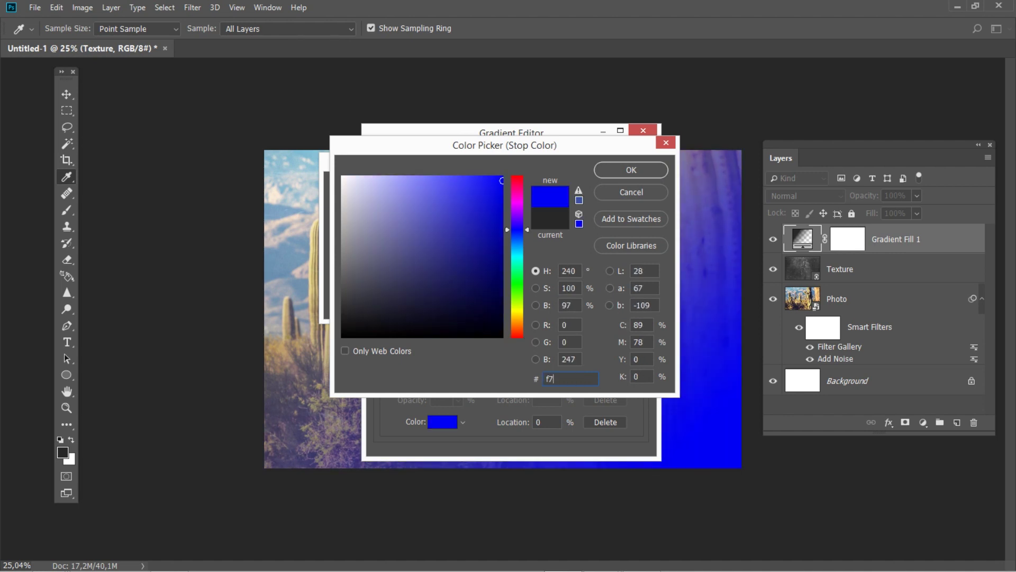
{"action": "type", "text": "ff00"}
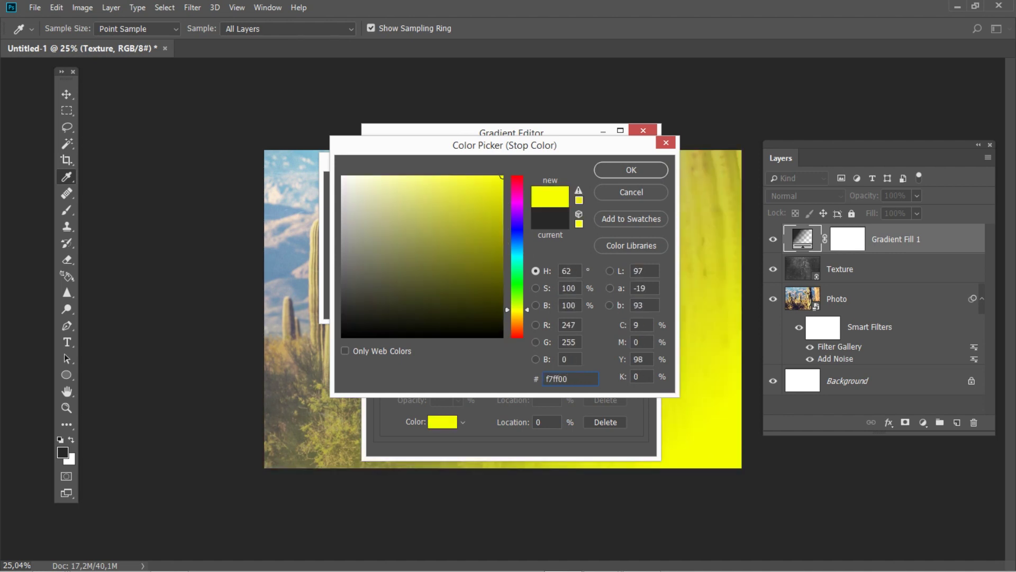
{"action": "left_click", "coordinate": [614, 176]}
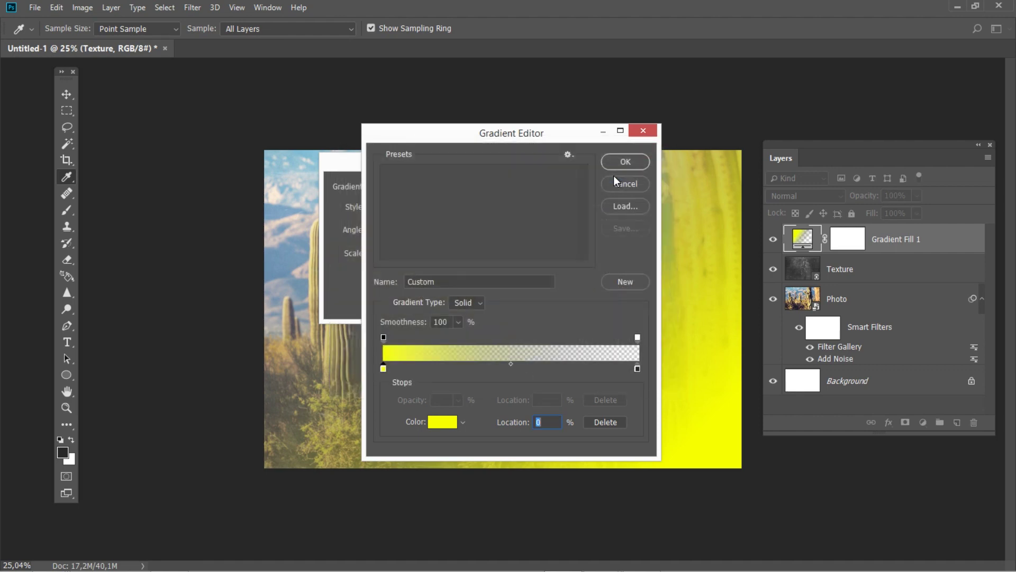
- Set the gradient's end color stop to 912a00
{"action": "left_click", "coordinate": [638, 369]}
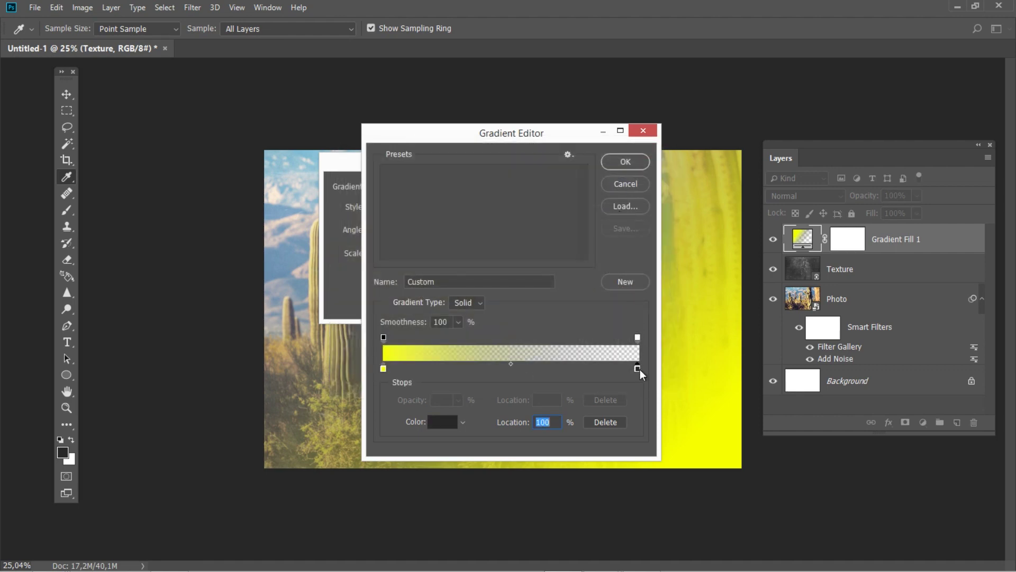
{"action": "left_click", "coordinate": [434, 422]}
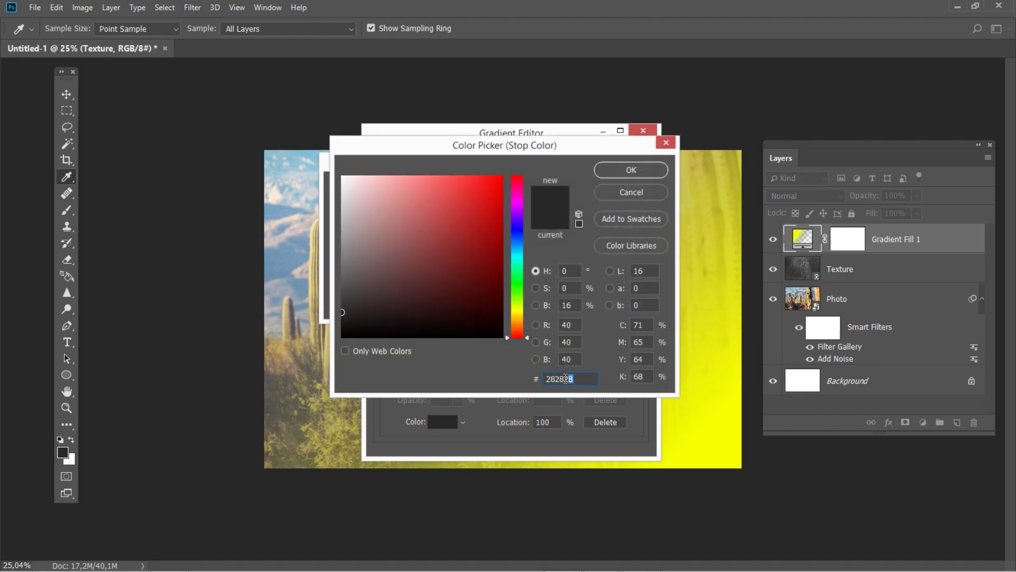
{"action": "type", "text": "912"}
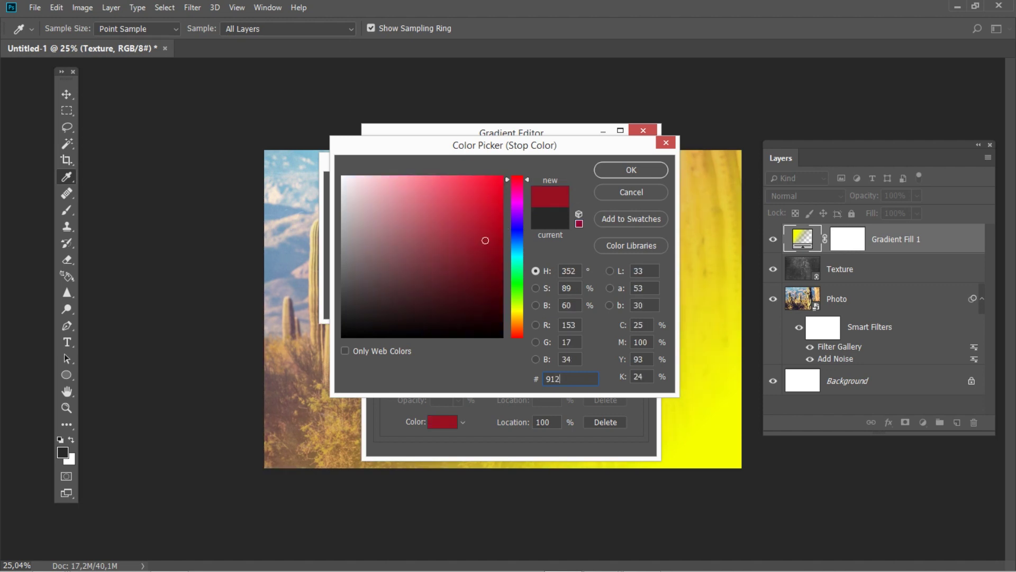
{"action": "type", "text": "a00"}
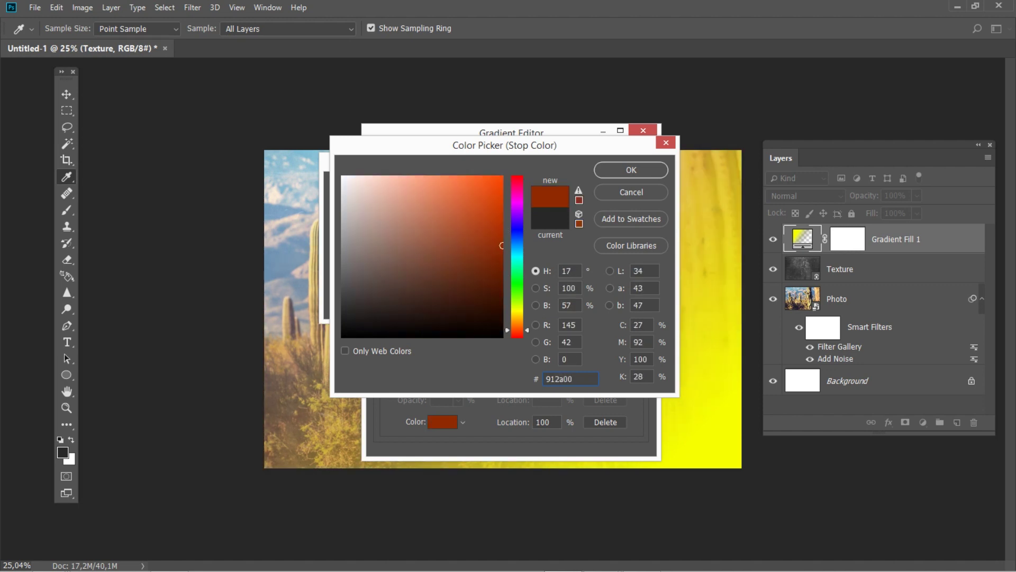
{"action": "left_click", "coordinate": [627, 176]}
- Set the gradient's end opacity stop to 100% and apply the gradient fill
{"action": "left_click", "coordinate": [637, 339]}
{"action": "left_click", "coordinate": [459, 400]}
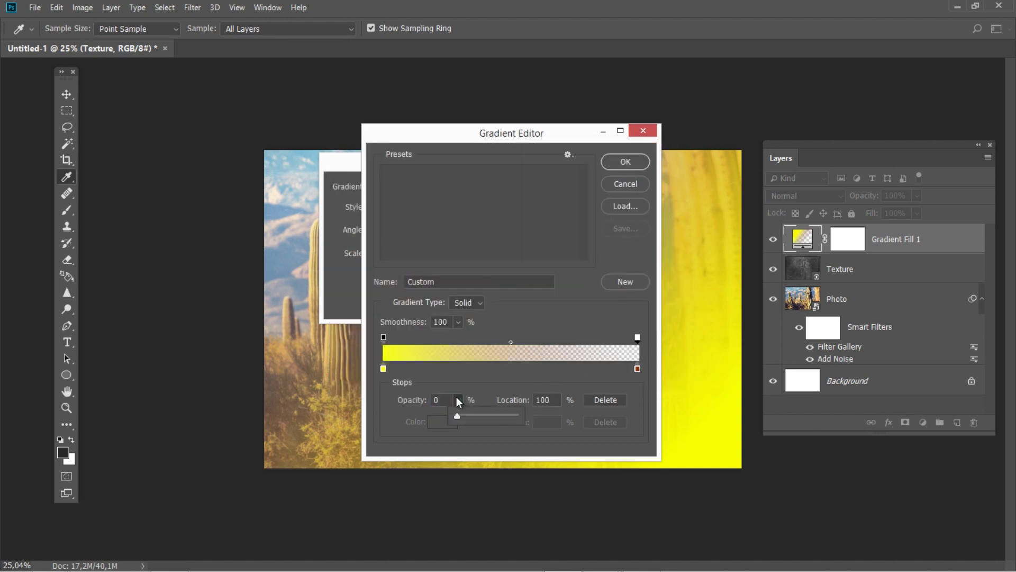
{"action": "left_click_drag", "start_coordinate": [458, 414], "coordinate": [514, 415]}
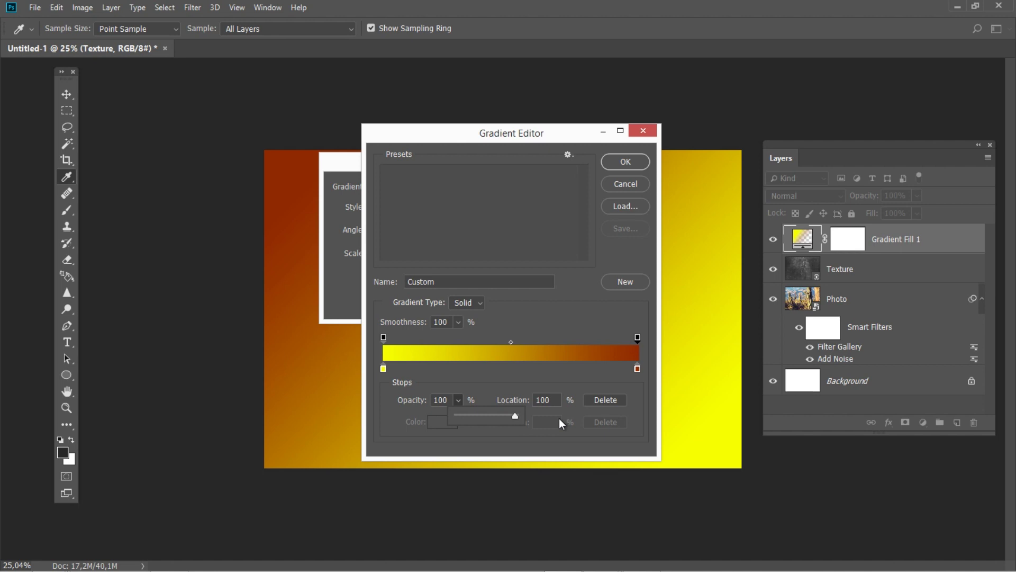
{"action": "left_click", "coordinate": [630, 165]}
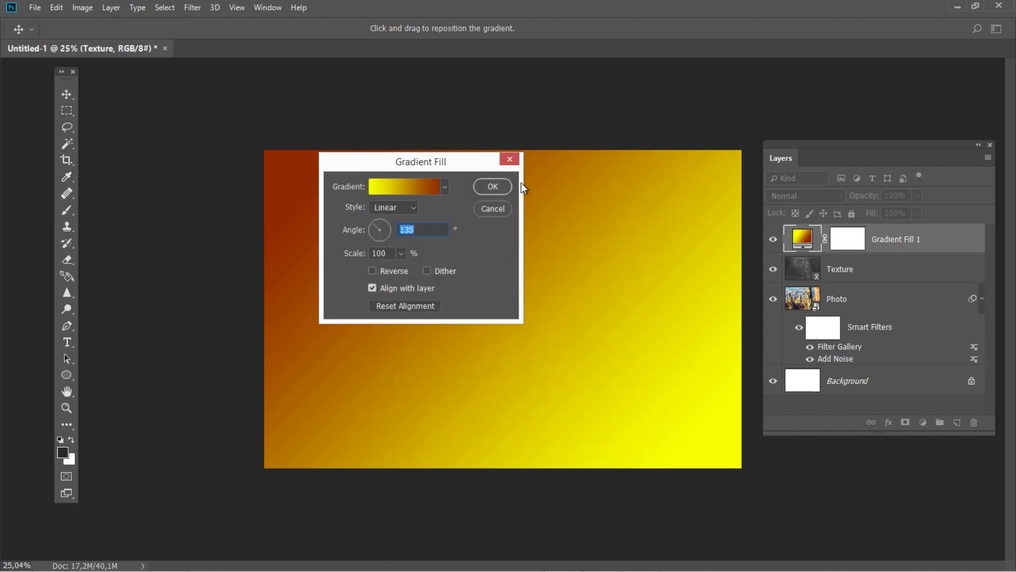
{"action": "left_click", "coordinate": [505, 188]}
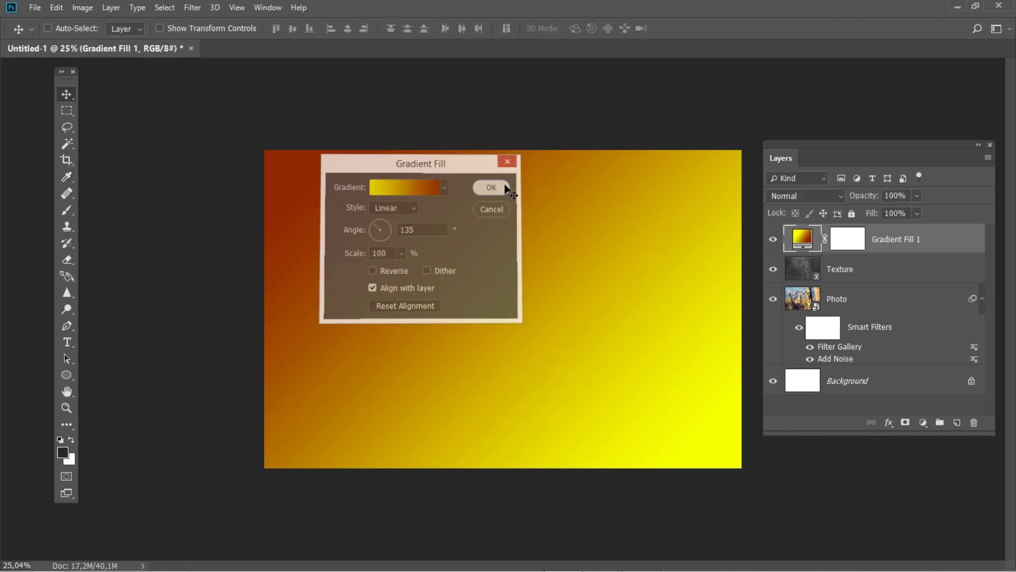
- Set the gradient fill layer's blend mode to Soft Light and its opacity to 35%
{"action": "left_click", "coordinate": [775, 197]}
{"action": "left_click", "coordinate": [793, 382]}
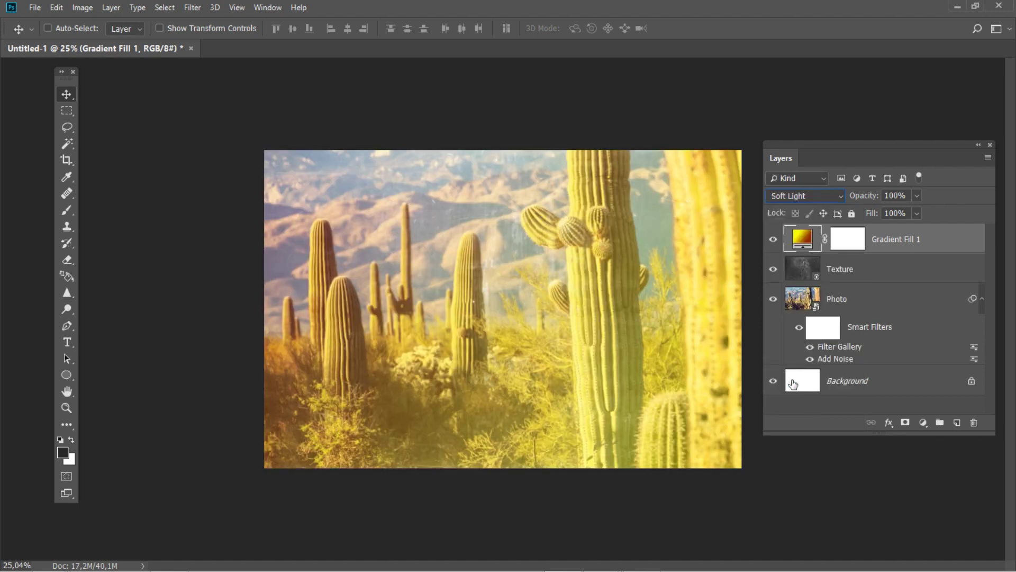
{"action": "left_click", "coordinate": [893, 195]}
{"action": "type", "text": "35"}
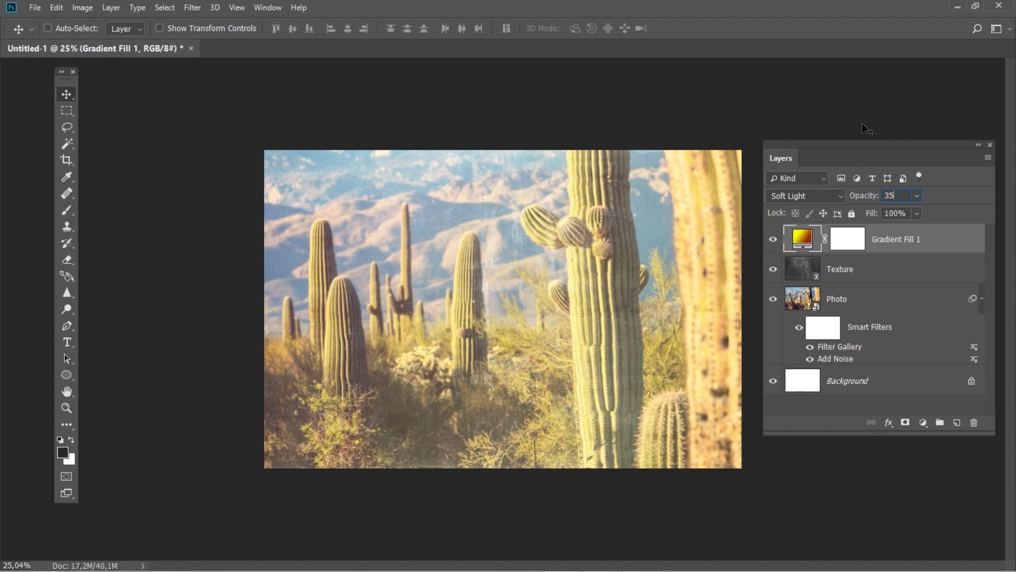
- Add a new gradient fill layer above the first gradient fill and set its angle to -3,58°
{"action": "left_click", "coordinate": [112, 8]}
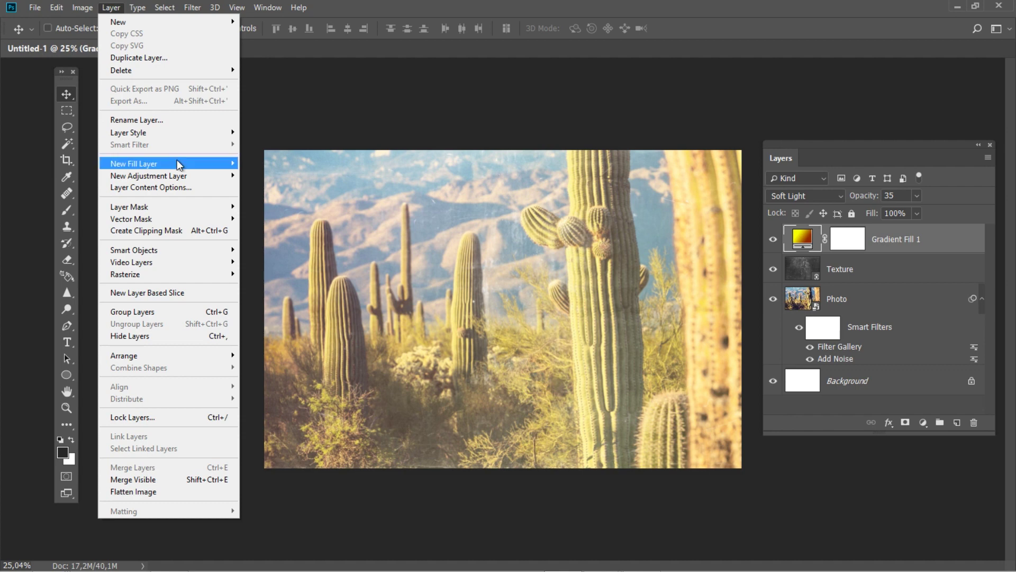
{"action": "mouse_move", "coordinate": [180, 164]}
{"action": "left_click", "coordinate": [259, 176]}
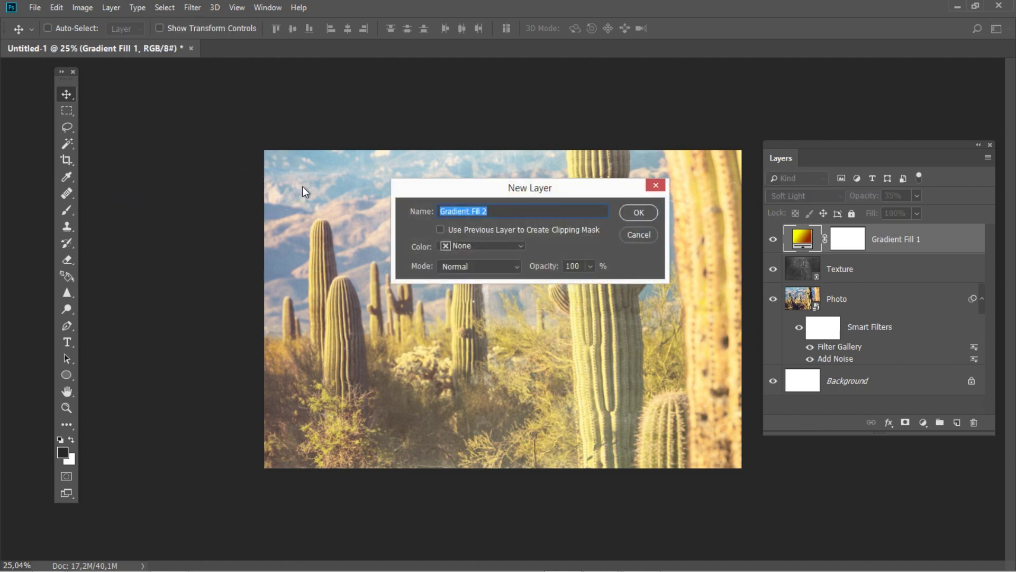
{"action": "left_click", "coordinate": [636, 212]}
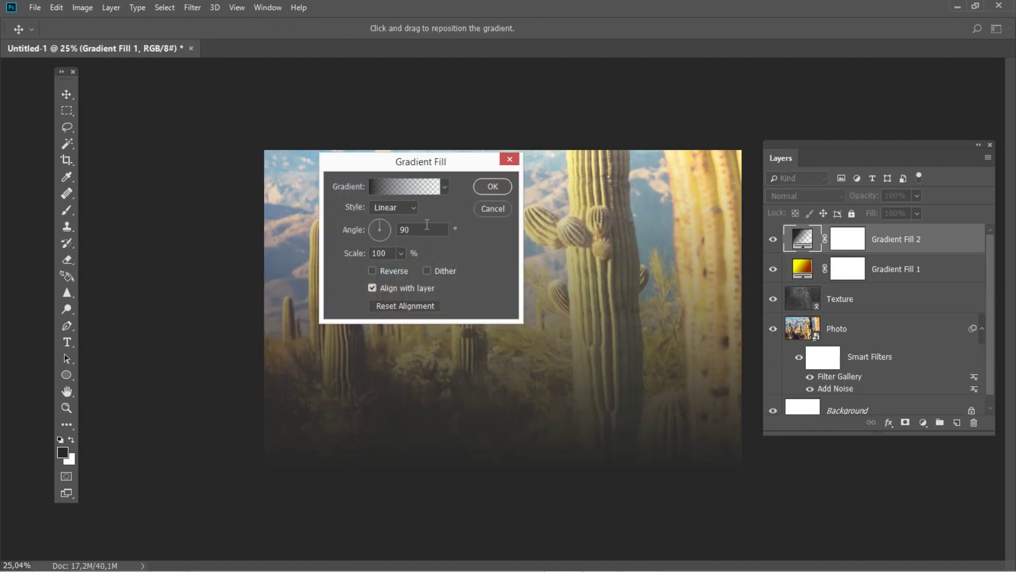
{"action": "left_click_drag", "start_coordinate": [412, 230], "coordinate": [399, 230]}
{"action": "type", "text": "-3,58"}
- Edit the second fill's gradient and set its starting color stop to 252b45
{"action": "left_click", "coordinate": [399, 184]}
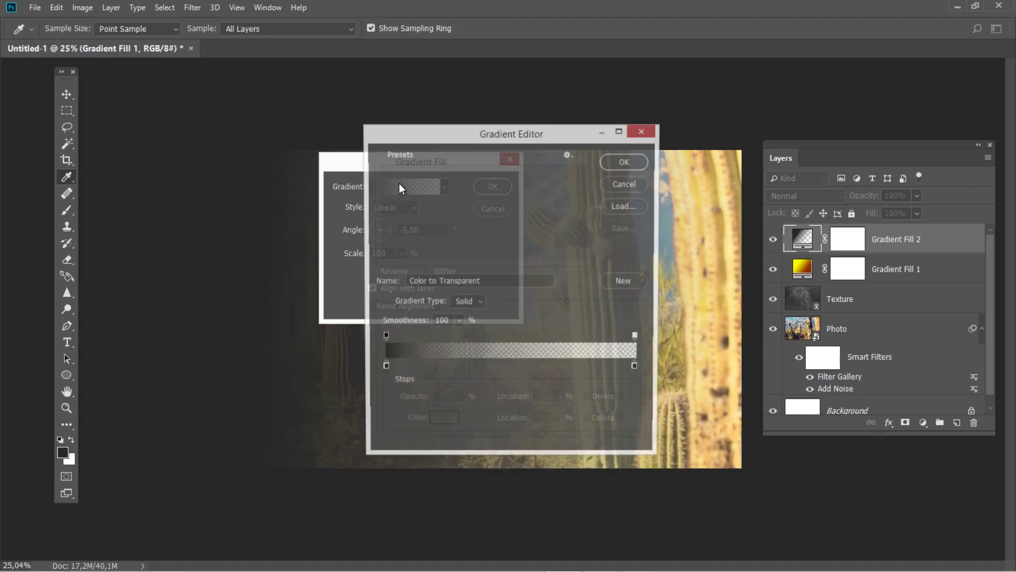
{"action": "left_click", "coordinate": [384, 370]}
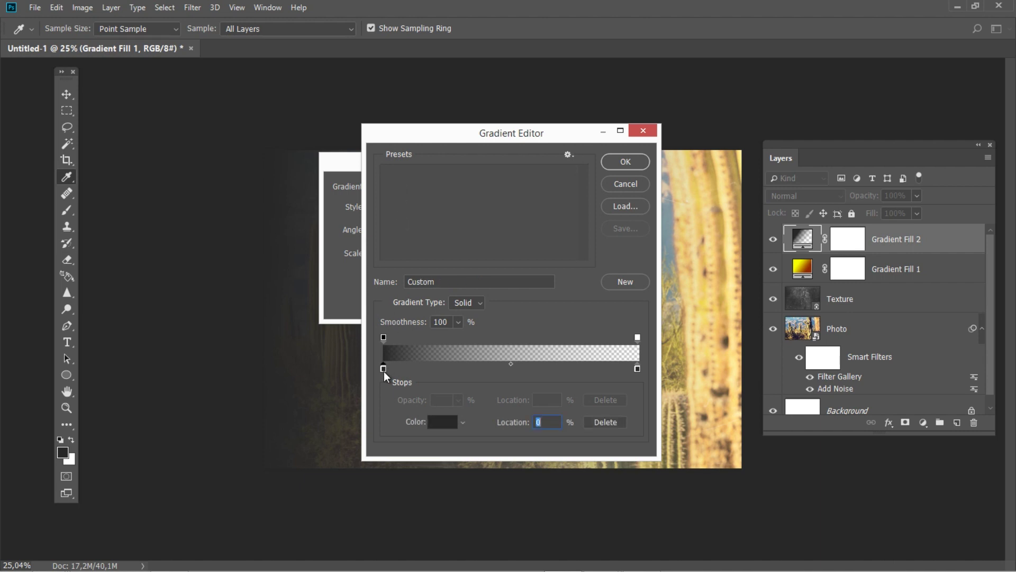
{"action": "left_click", "coordinate": [452, 419]}
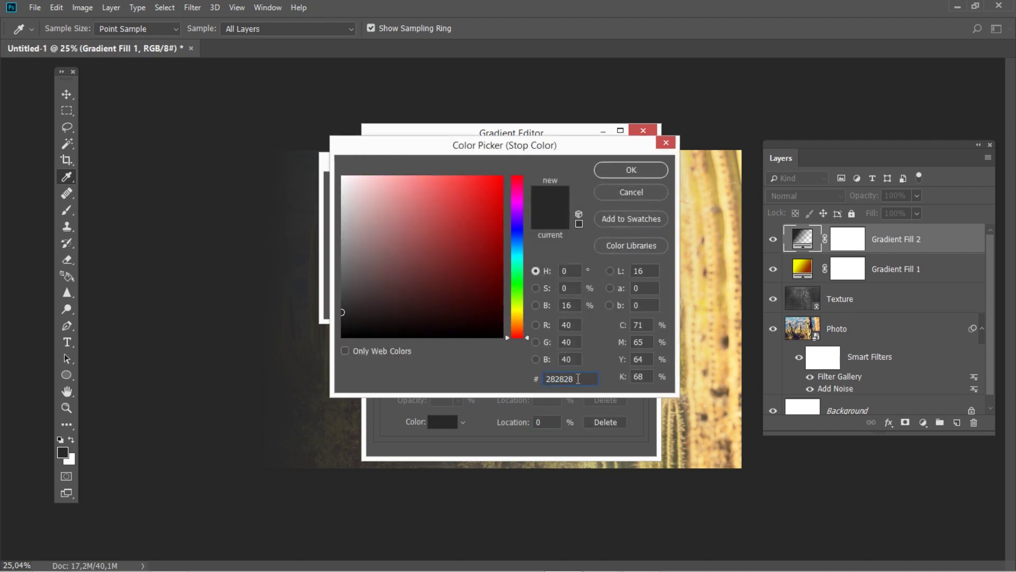
{"action": "type", "text": "25"}
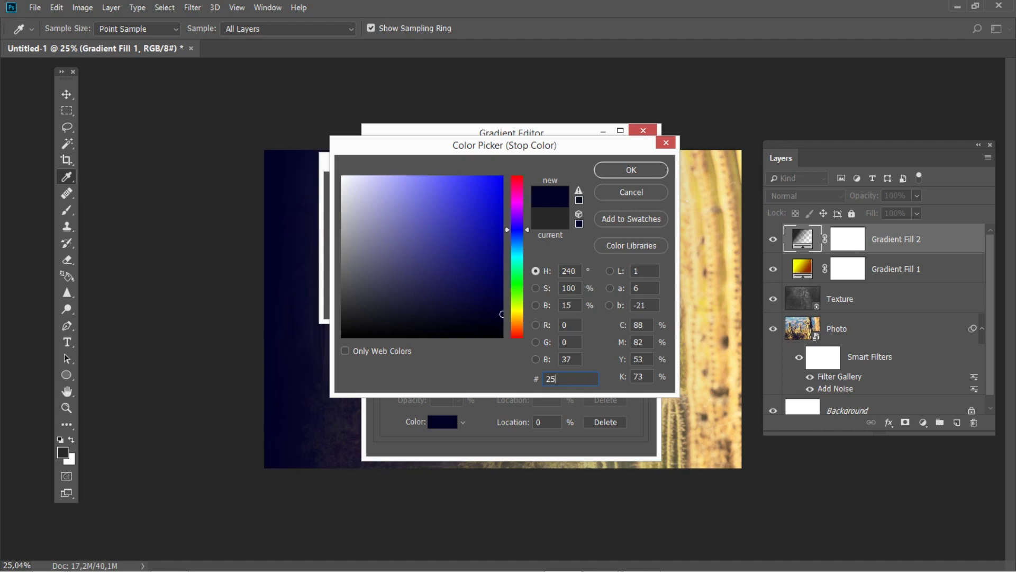
{"action": "type", "text": "2b45"}
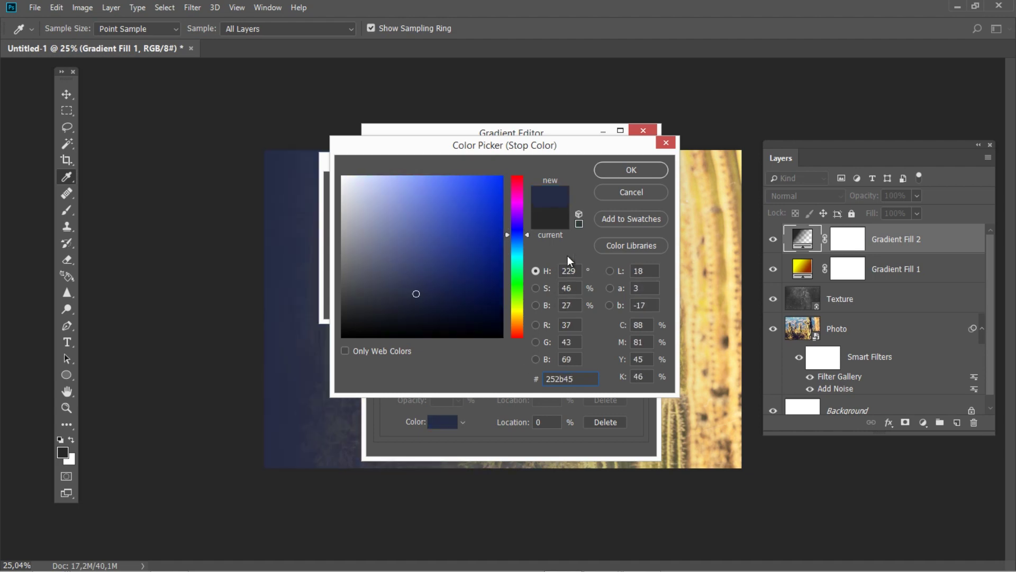
{"action": "left_click", "coordinate": [605, 174]}
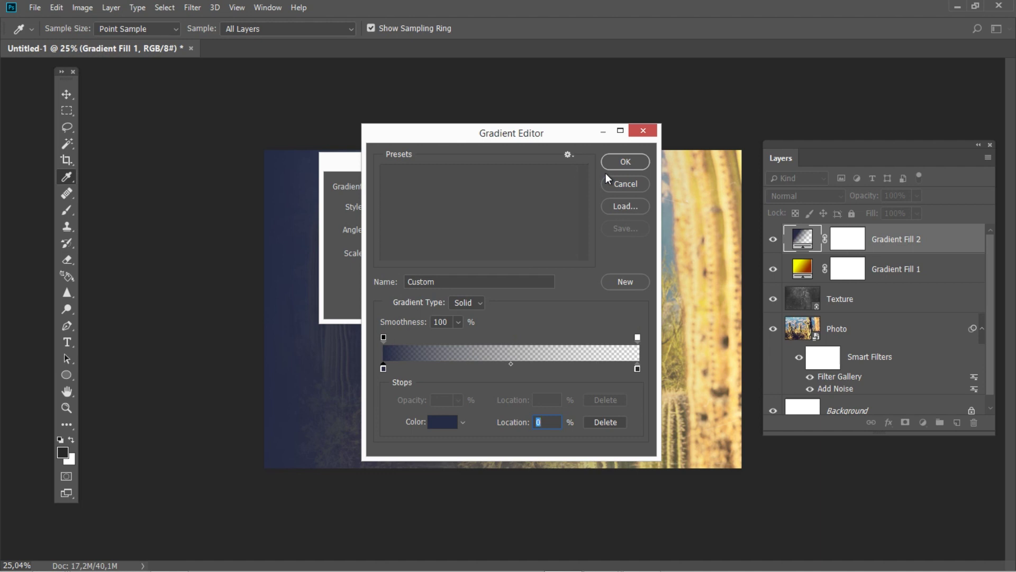
- Set the opacity of the gradient's starting opacity stop to 0%
{"action": "left_click", "coordinate": [382, 339]}
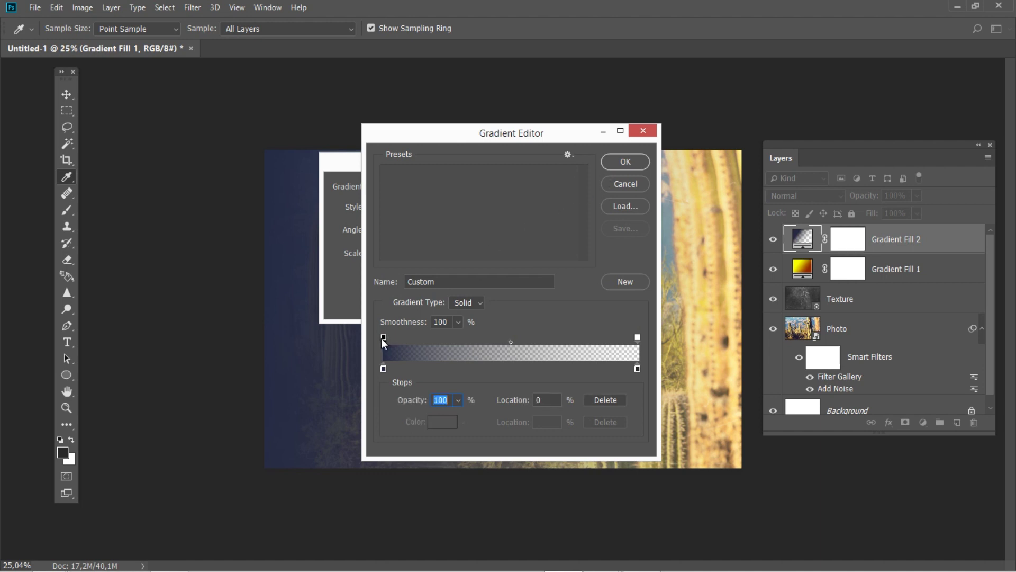
{"action": "left_click", "coordinate": [458, 401]}
{"action": "left_click_drag", "start_coordinate": [458, 415], "coordinate": [392, 417]}
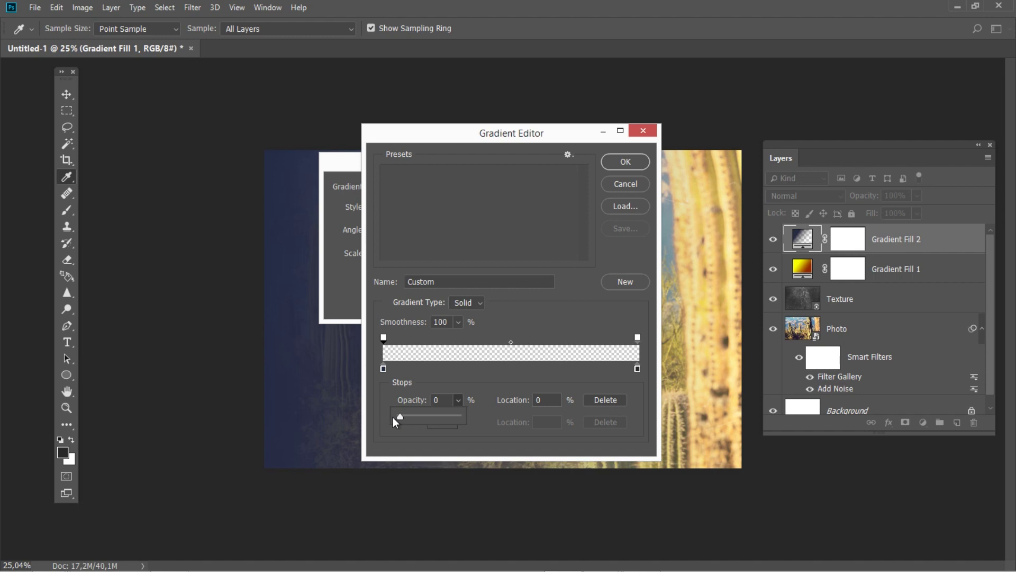
- Set the end color stop of the second fill's gradient to f7ae8e
{"action": "left_click", "coordinate": [638, 368]}
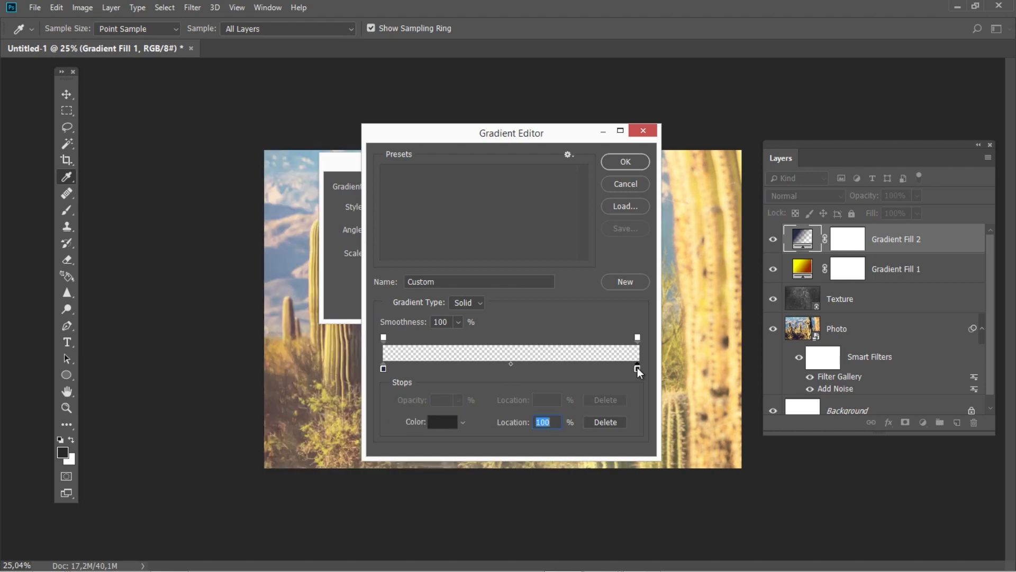
{"action": "left_click", "coordinate": [446, 422]}
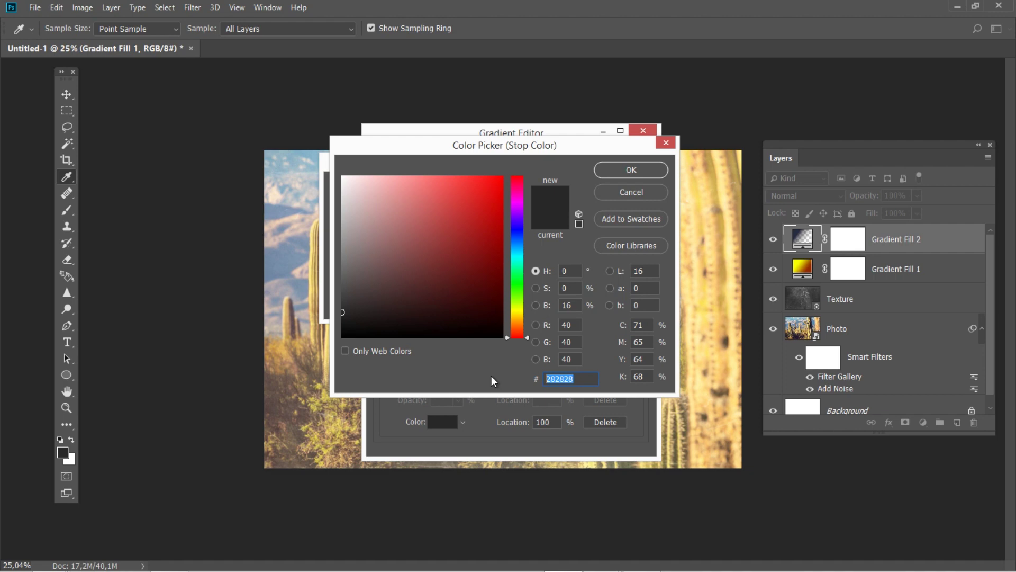
{"action": "type", "text": "f7a"}
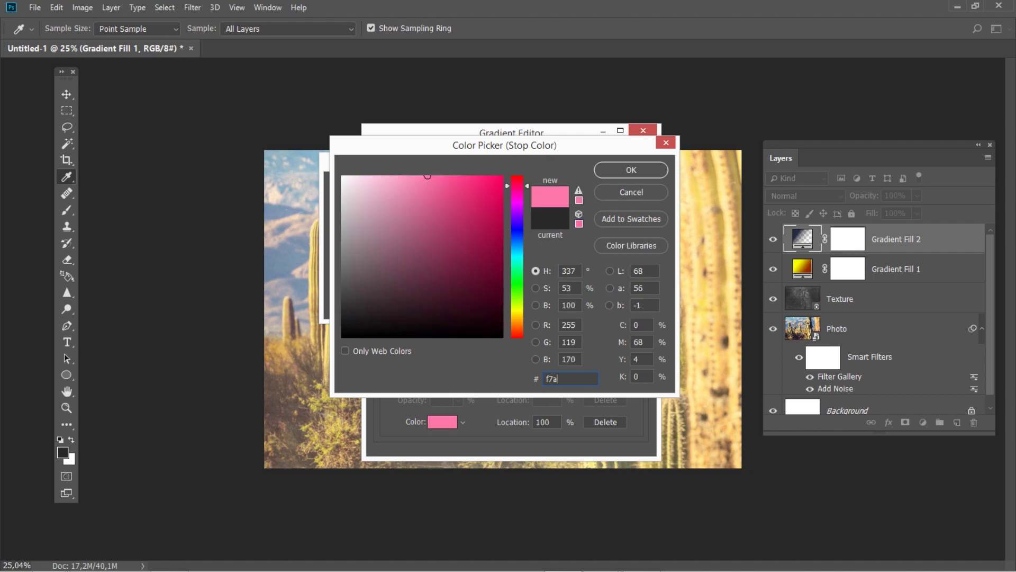
{"action": "type", "text": "e8e"}
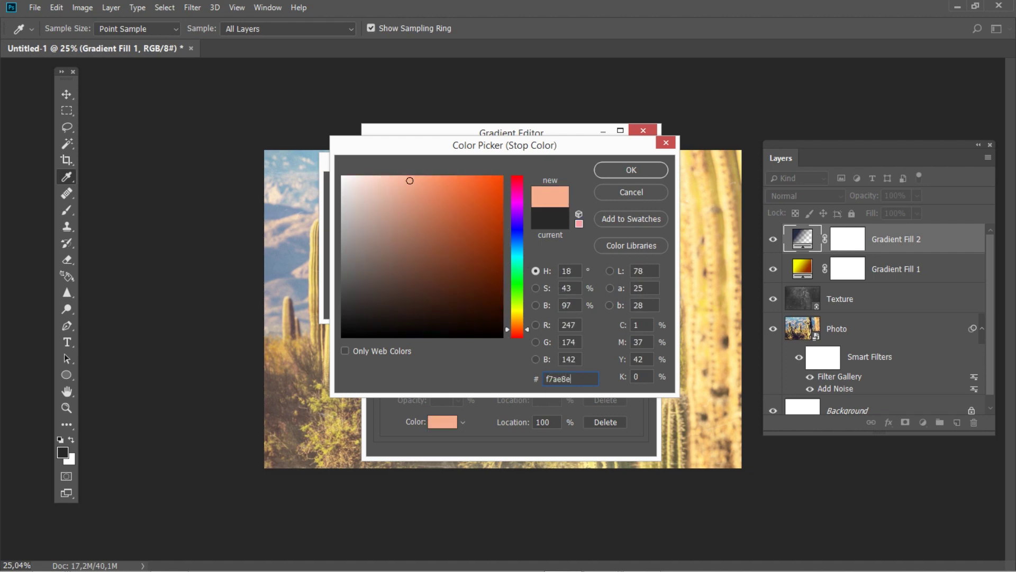
{"action": "left_click", "coordinate": [608, 169]}
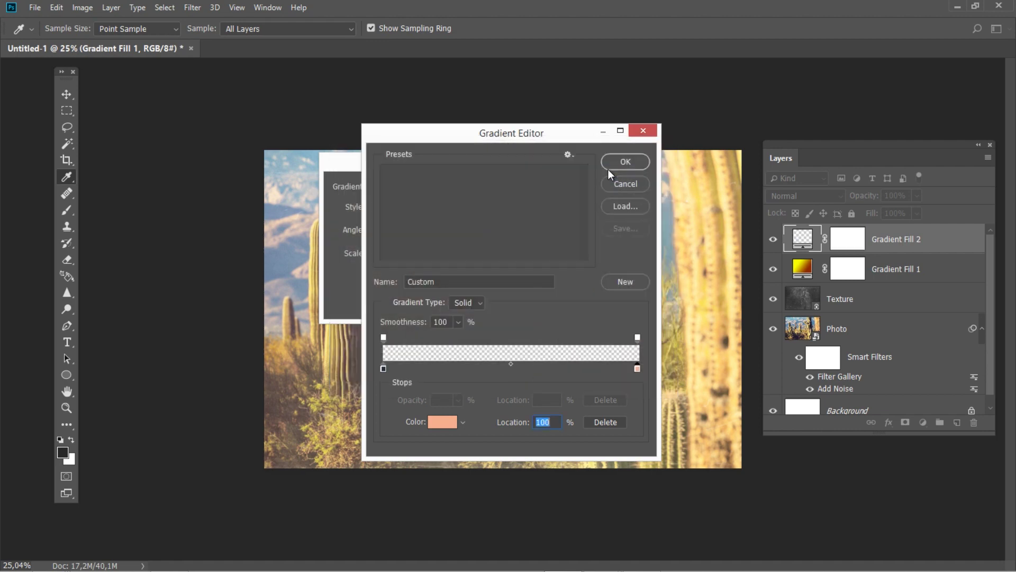
- Make the gradient's end opacity stop fully opaque and apply the second gradient fill
{"action": "left_click", "coordinate": [638, 338]}
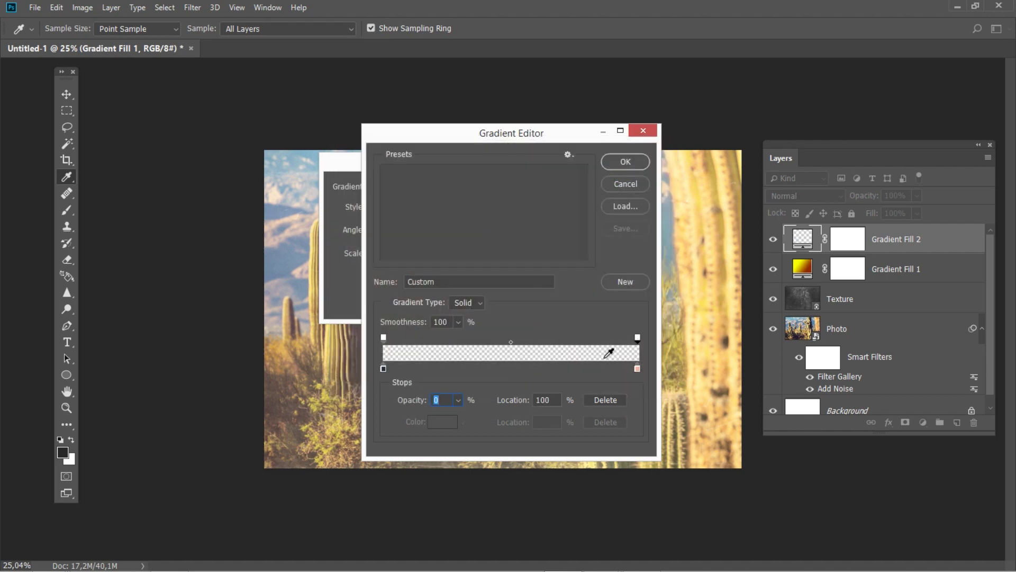
{"action": "left_click", "coordinate": [459, 401]}
{"action": "left_click_drag", "start_coordinate": [455, 415], "coordinate": [542, 415]}
{"action": "left_click", "coordinate": [540, 382]}
{"action": "left_click", "coordinate": [620, 162]}
{"action": "left_click", "coordinate": [492, 187]}
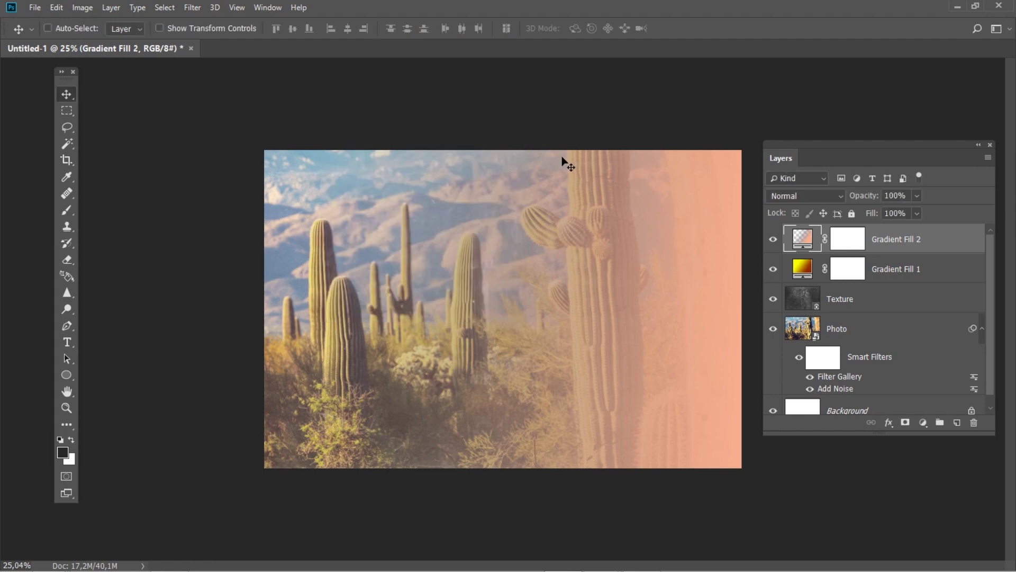
- Set the second gradient fill layer's blend mode to Hard Light and its opacity to 35%
{"action": "left_click", "coordinate": [774, 195]}
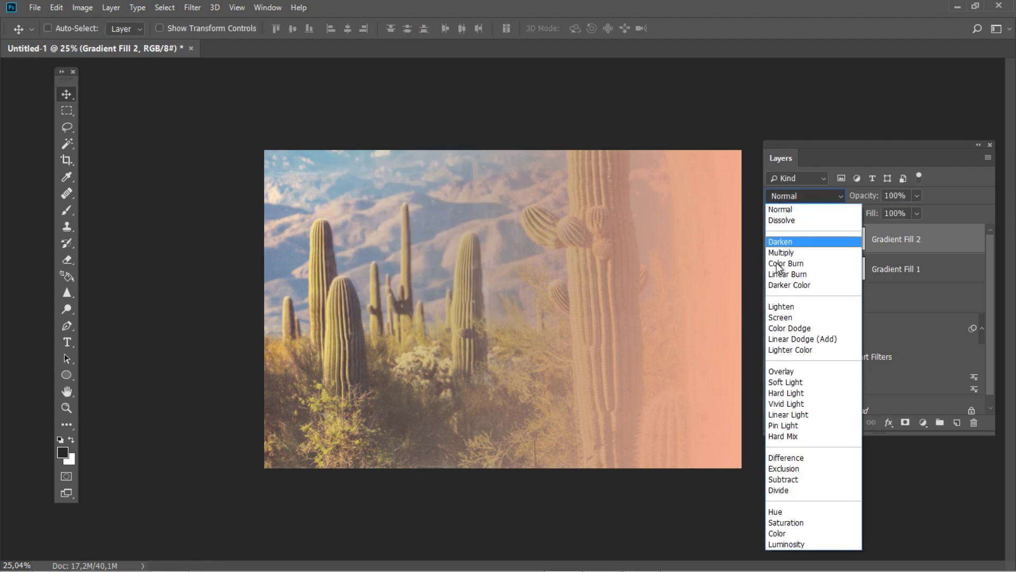
{"action": "left_click", "coordinate": [785, 393]}
{"action": "left_click_drag", "start_coordinate": [907, 194], "coordinate": [876, 197]}
{"action": "type", "text": "35"}
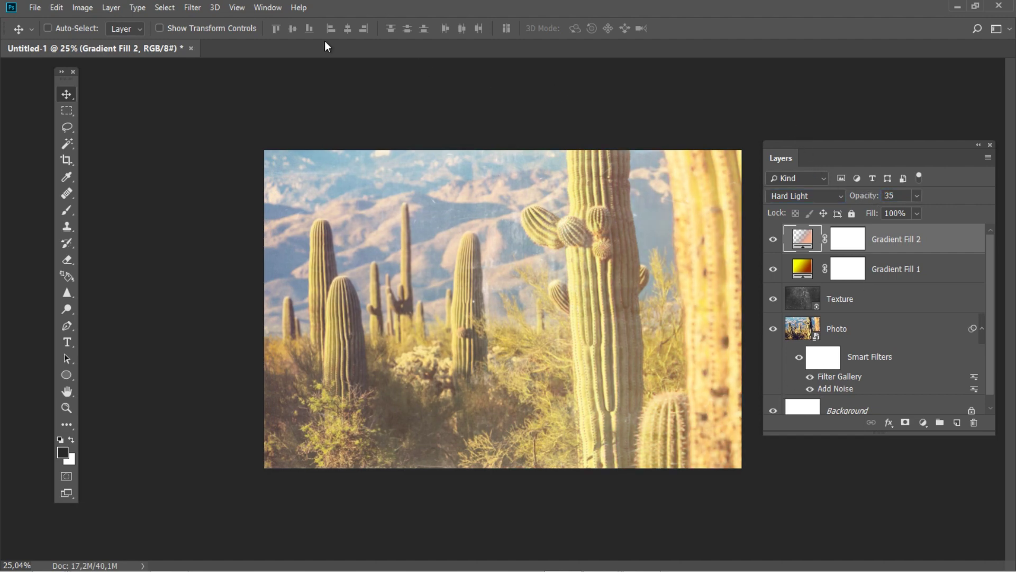
- Add a Gradient Map adjustment layer above the gradient fills, keeping the default name and settings
{"action": "left_click", "coordinate": [111, 8]}
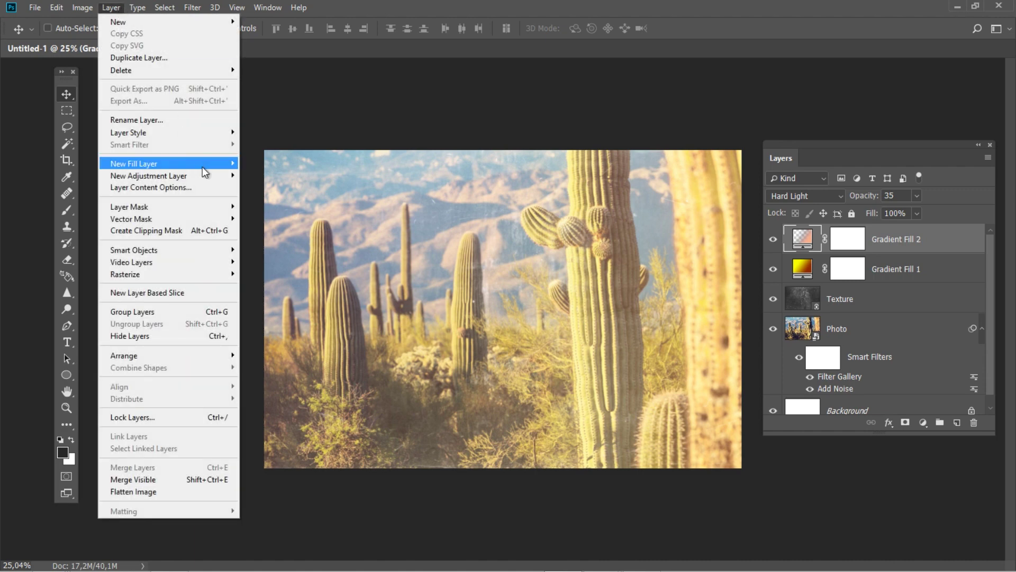
{"action": "mouse_move", "coordinate": [203, 174]}
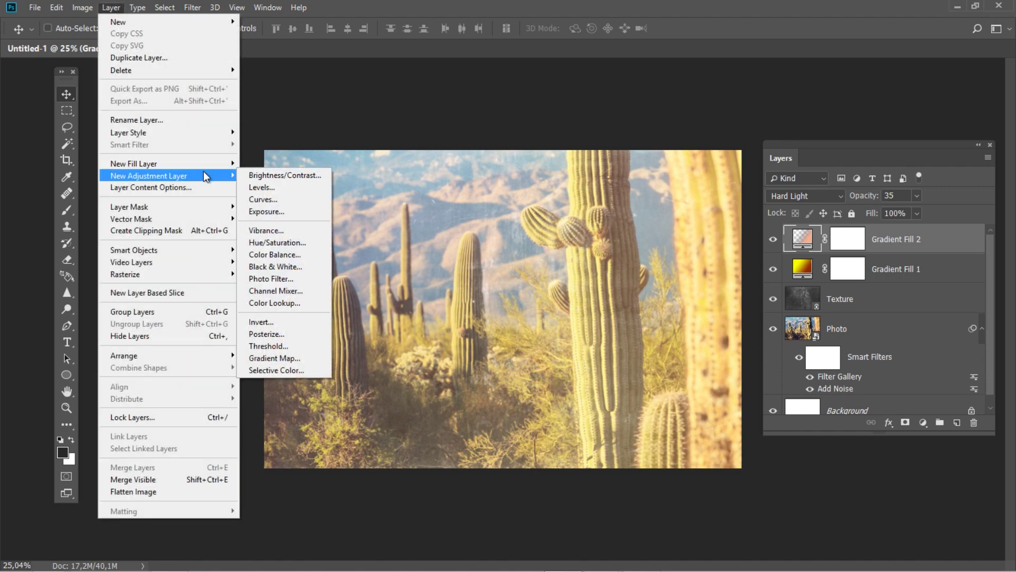
{"action": "left_click", "coordinate": [279, 357]}
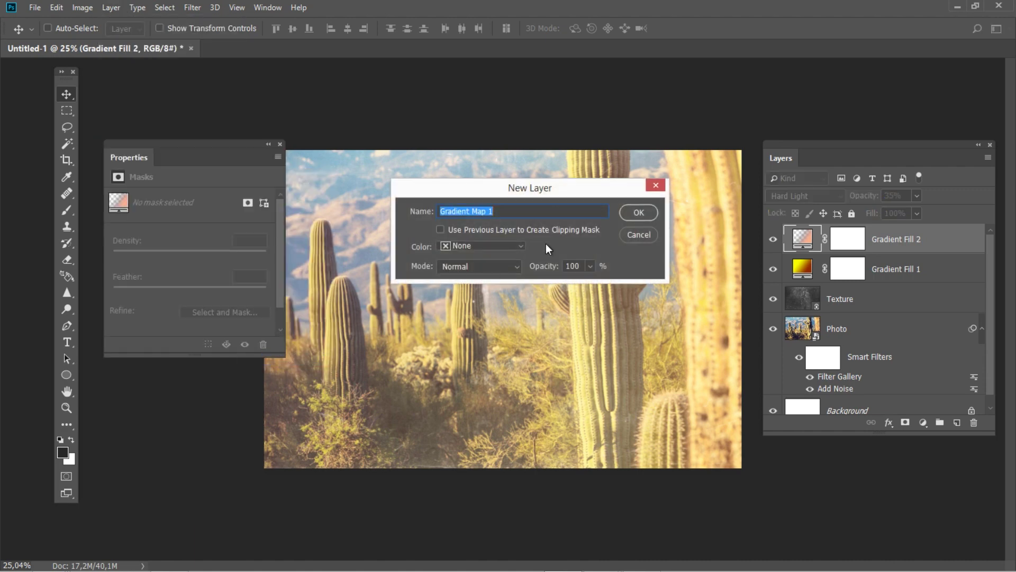
{"action": "left_click", "coordinate": [632, 212]}
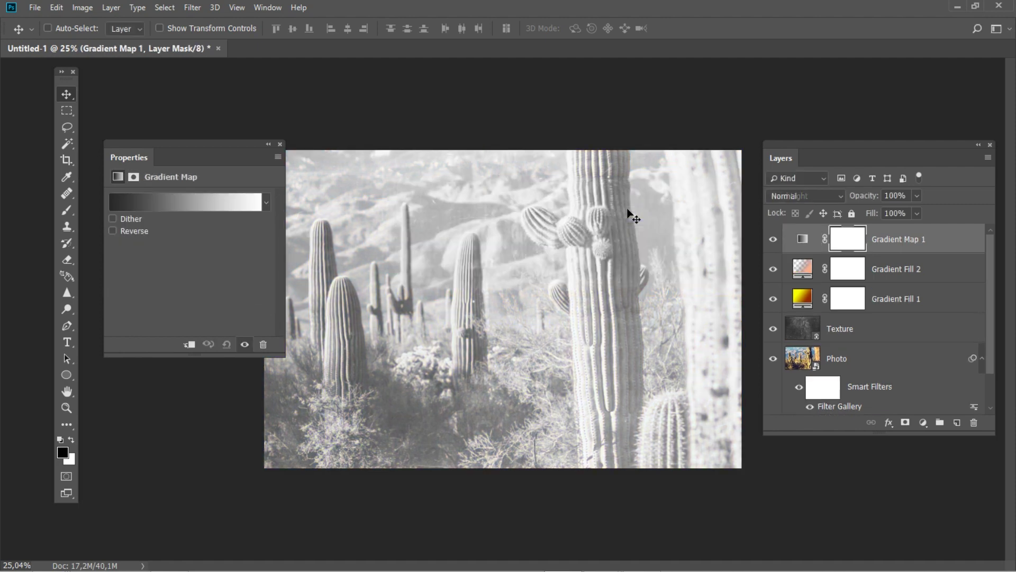
- Edit the gradient map's gradient and set its starting color stop to 313059
{"action": "left_click", "coordinate": [246, 203]}
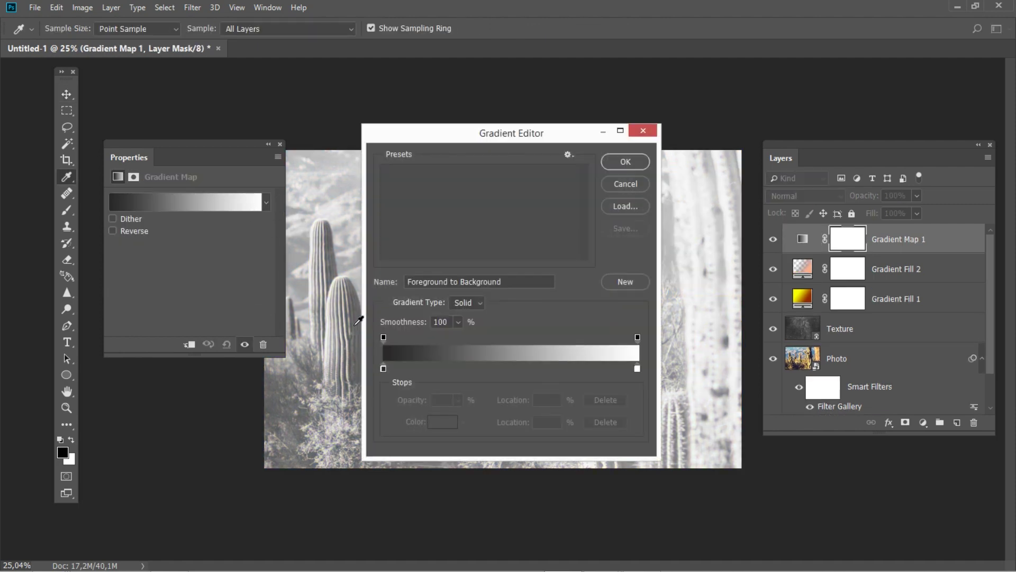
{"action": "left_click", "coordinate": [383, 369]}
{"action": "left_click", "coordinate": [428, 420]}
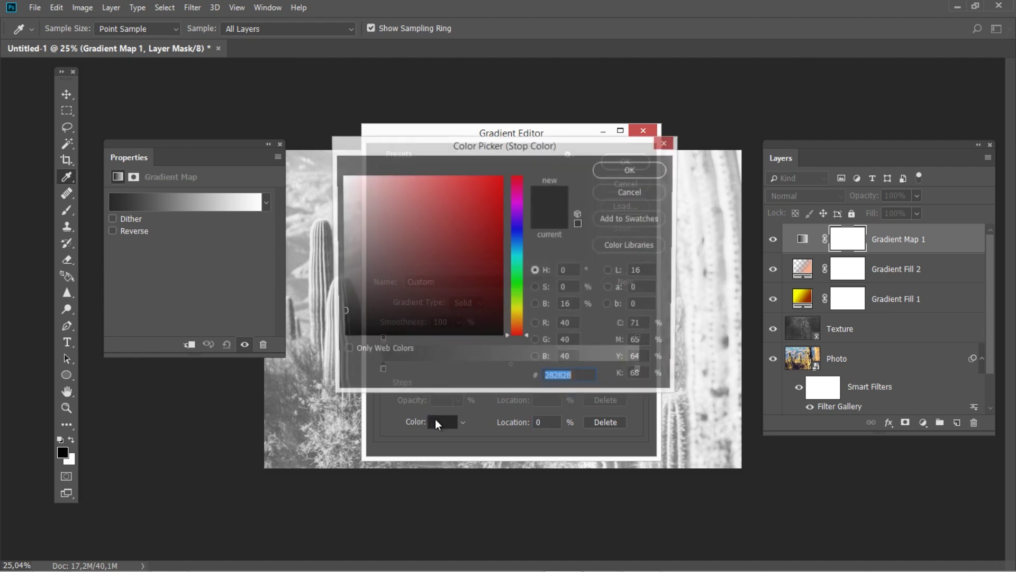
{"action": "type", "text": "313059"}
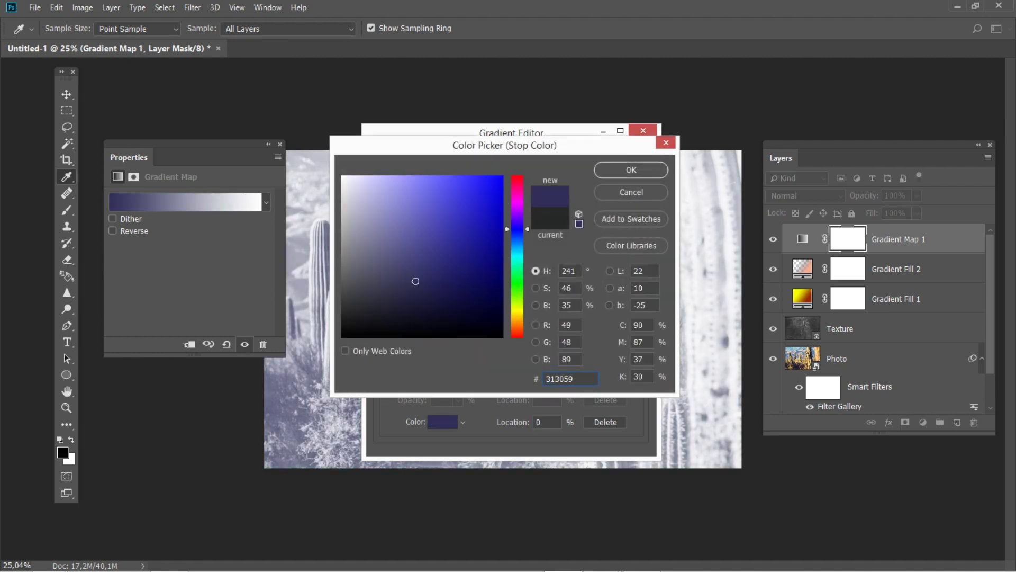
{"action": "left_click", "coordinate": [625, 173]}
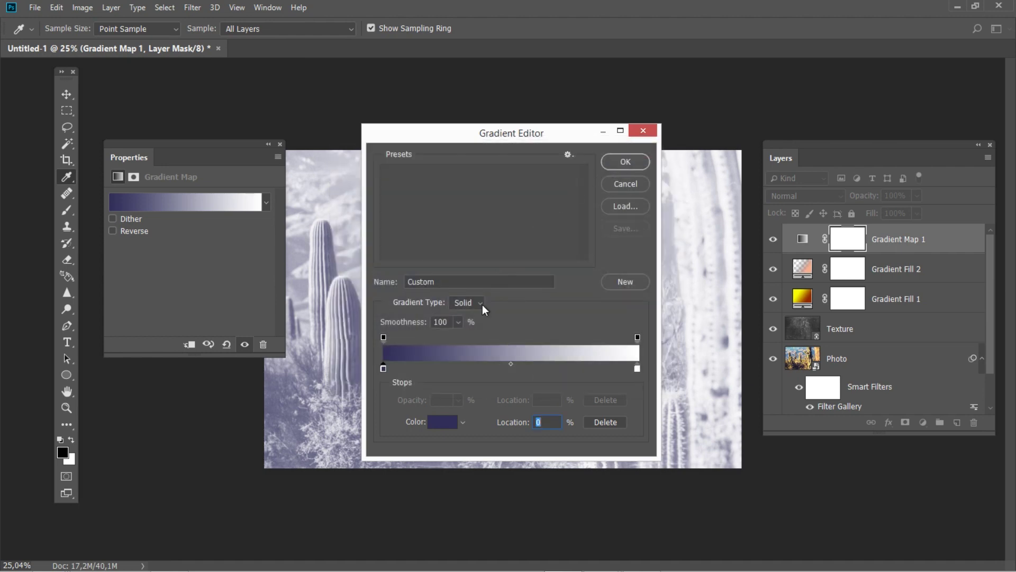
- Add a color stop at 29% on the gradient map's gradient and set its color to 4c4b75
{"action": "left_click", "coordinate": [448, 368]}
{"action": "left_click_drag", "start_coordinate": [448, 369], "coordinate": [457, 370]}
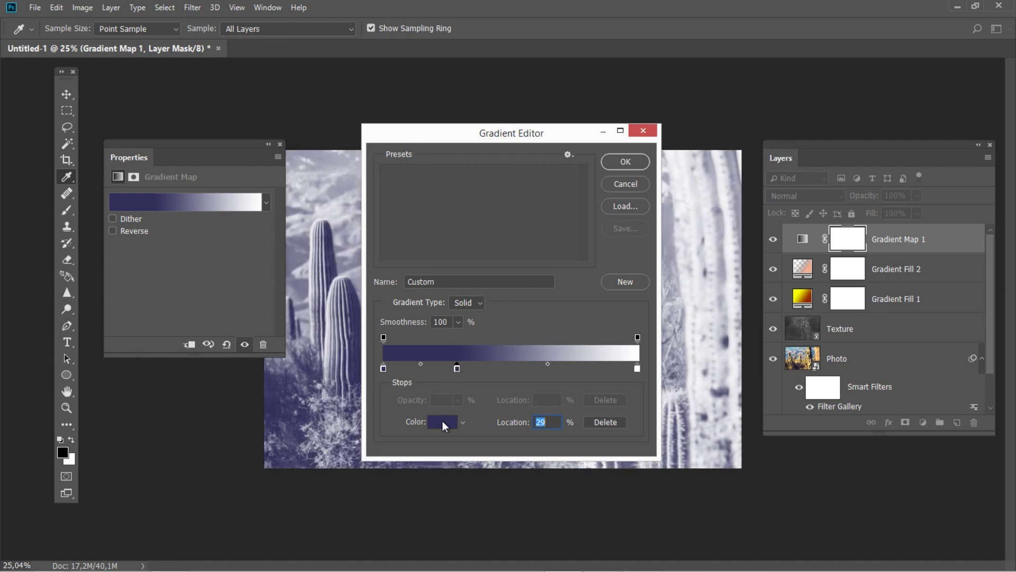
{"action": "left_click", "coordinate": [444, 420]}
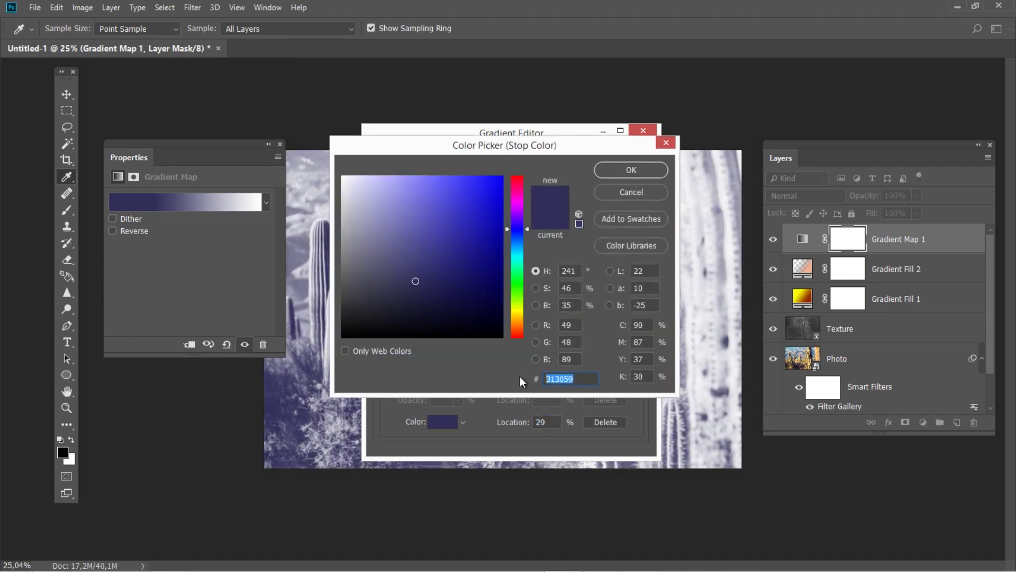
{"action": "type", "text": "4c4b"}
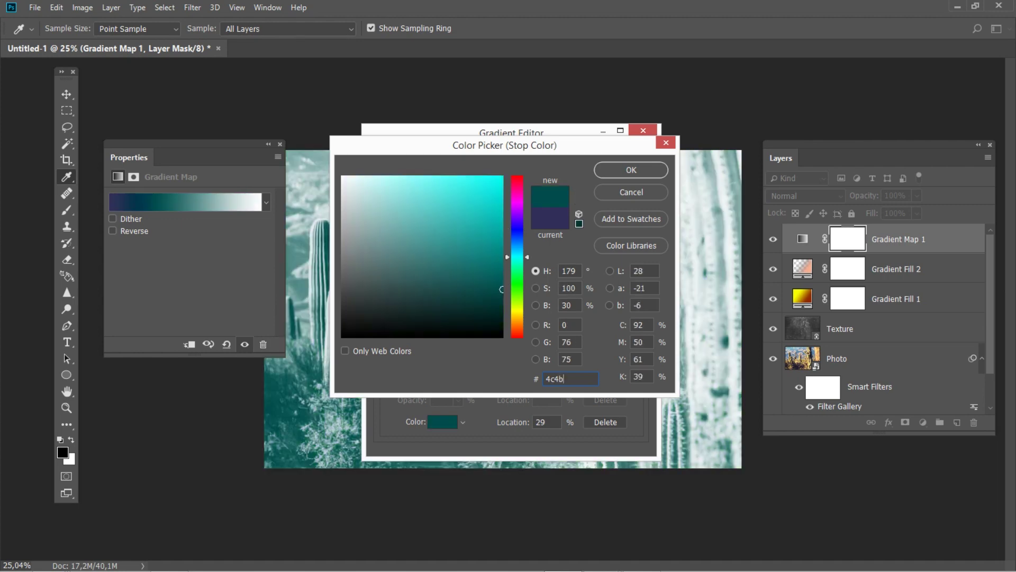
{"action": "type", "text": "75"}
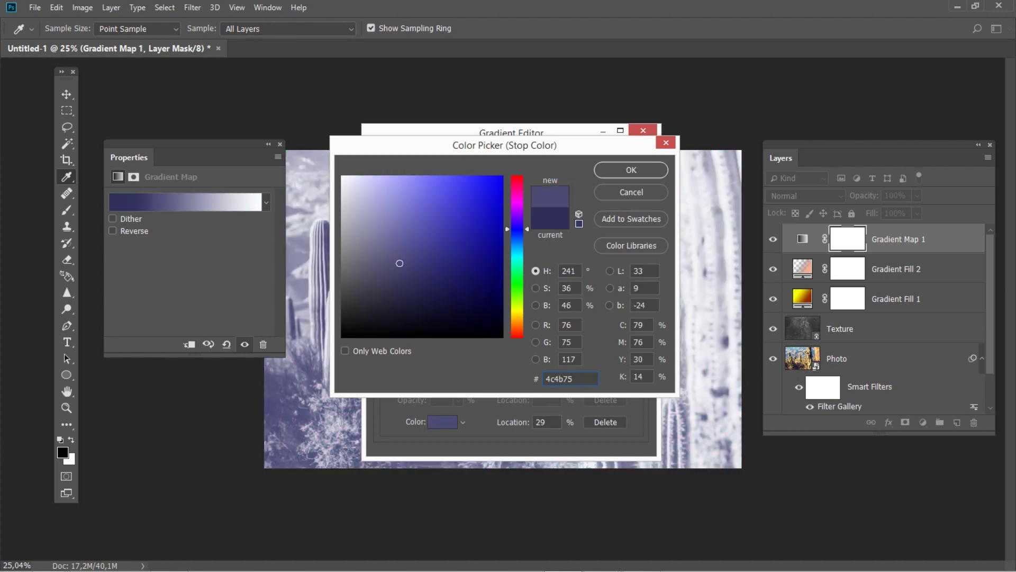
{"action": "left_click", "coordinate": [638, 173]}
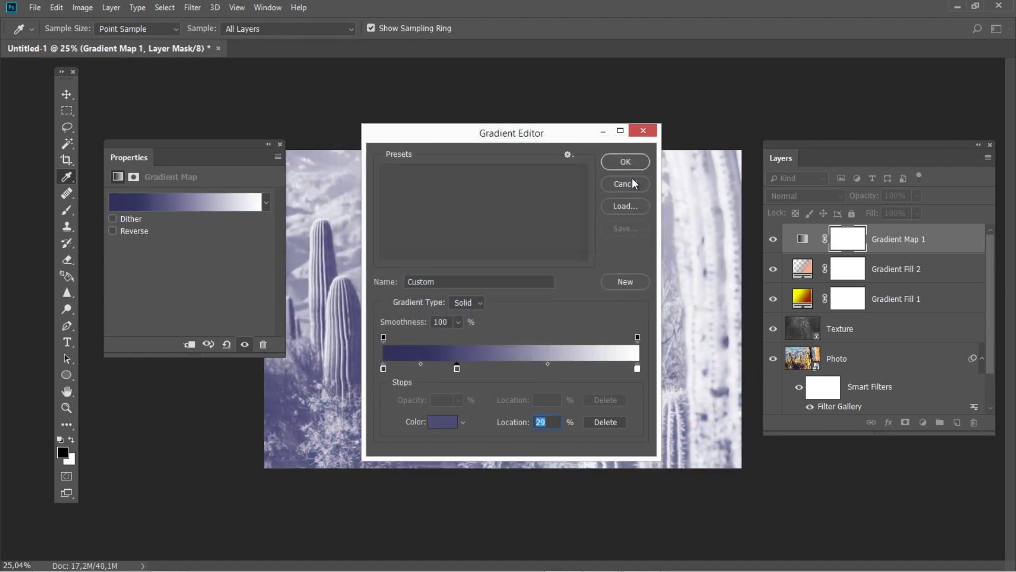
- Add a color stop at 55% on the gradient map's gradient and set its color to ba6167
{"action": "left_click", "coordinate": [509, 368]}
{"action": "left_click_drag", "start_coordinate": [510, 368], "coordinate": [525, 369]}
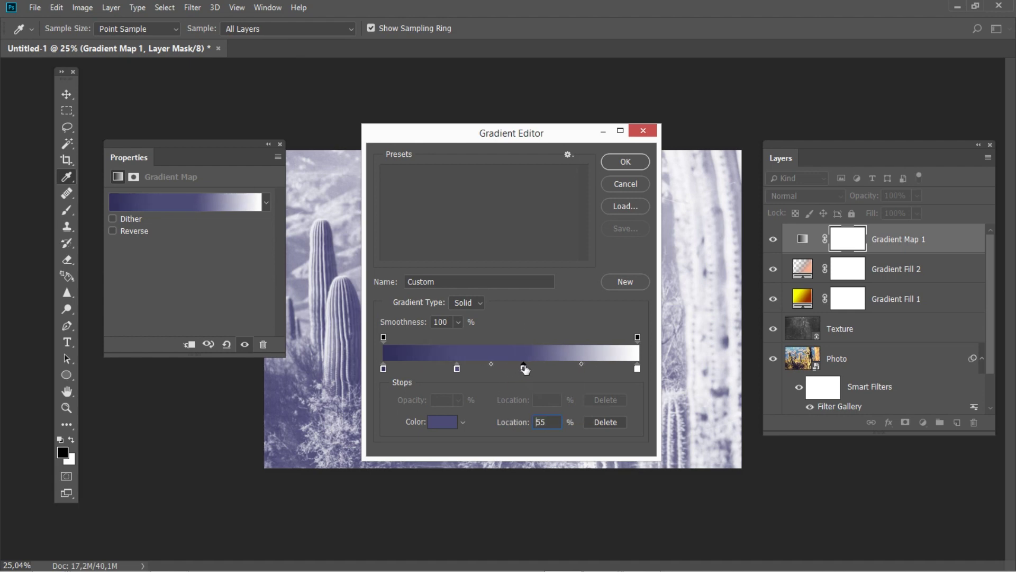
{"action": "left_click", "coordinate": [439, 423]}
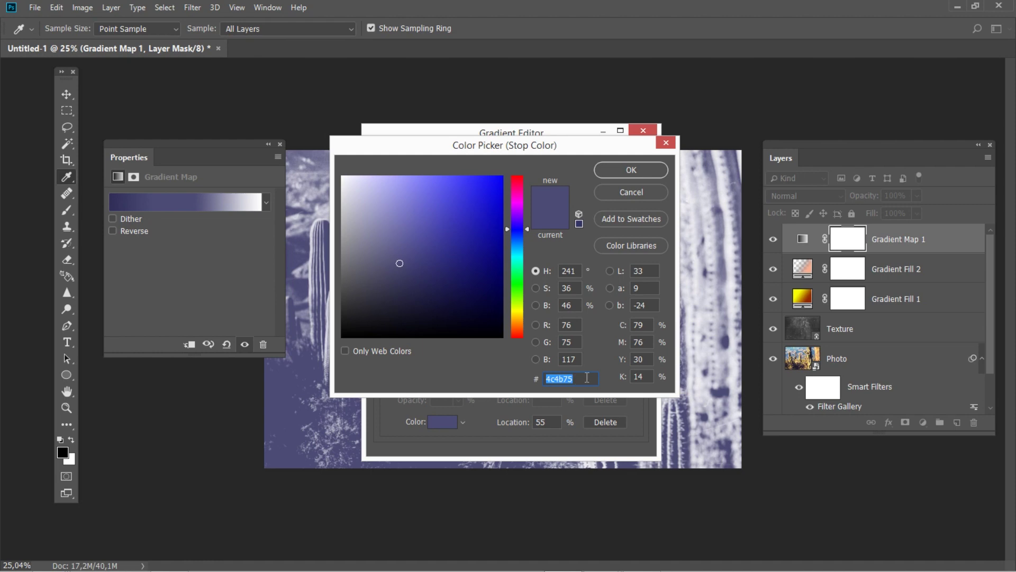
{"action": "type", "text": "ba6167"}
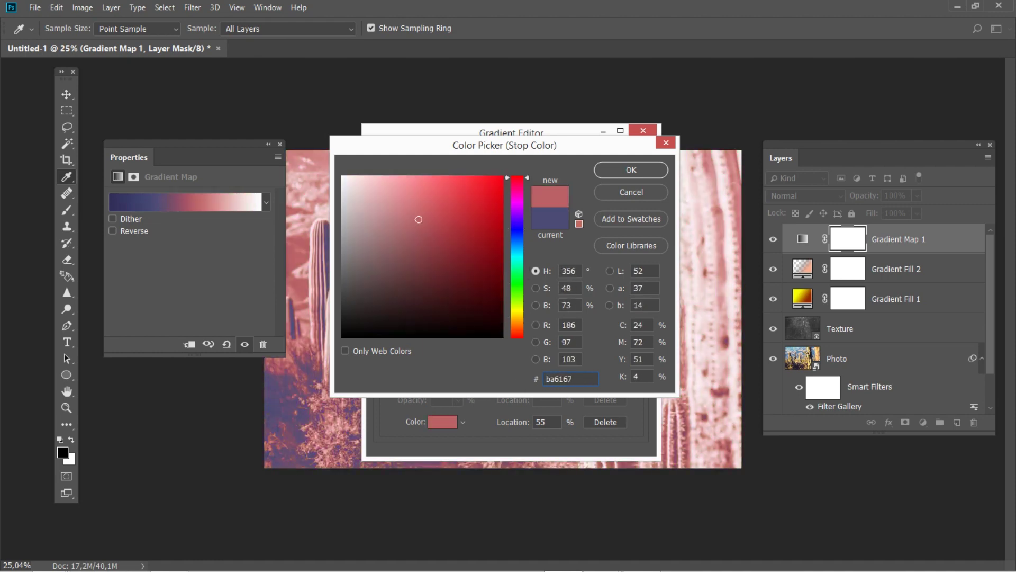
{"action": "left_click", "coordinate": [610, 170]}
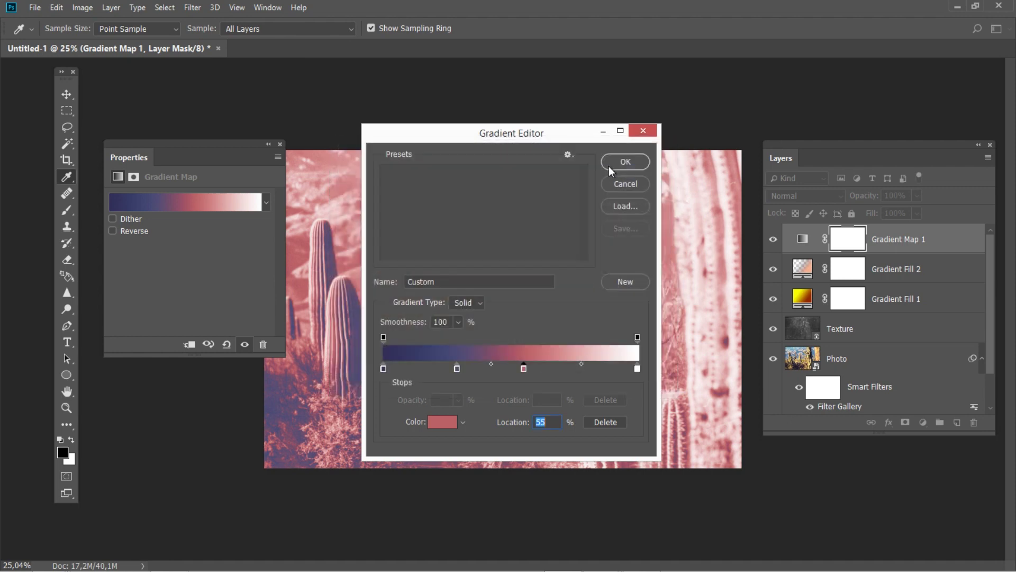
- Move the gradient's white end stop to 93%, set its color to ff7038, and accept the edited gradient
{"action": "left_click", "coordinate": [637, 369]}
{"action": "left_click_drag", "start_coordinate": [637, 370], "coordinate": [620, 370]}
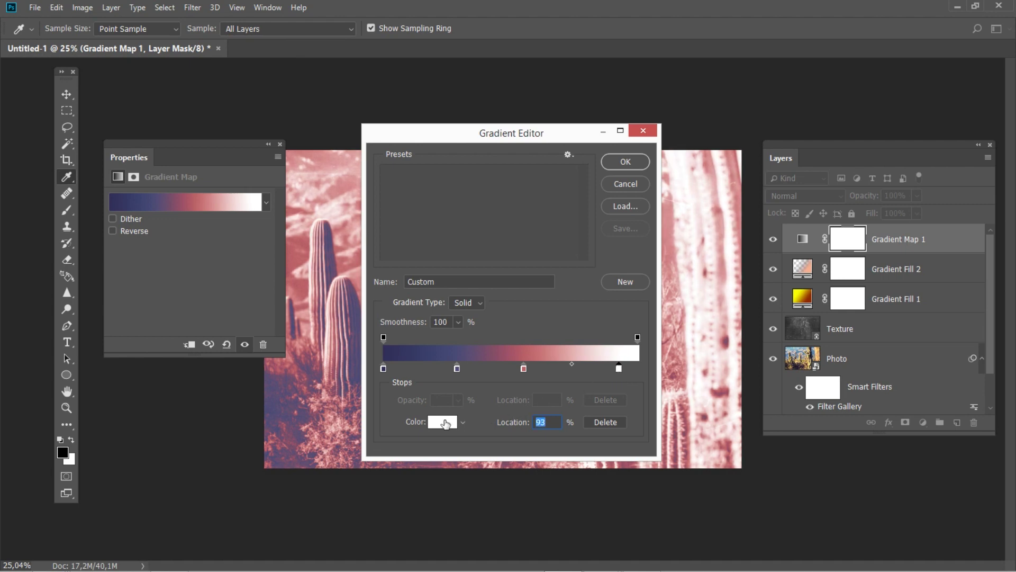
{"action": "left_click", "coordinate": [449, 423]}
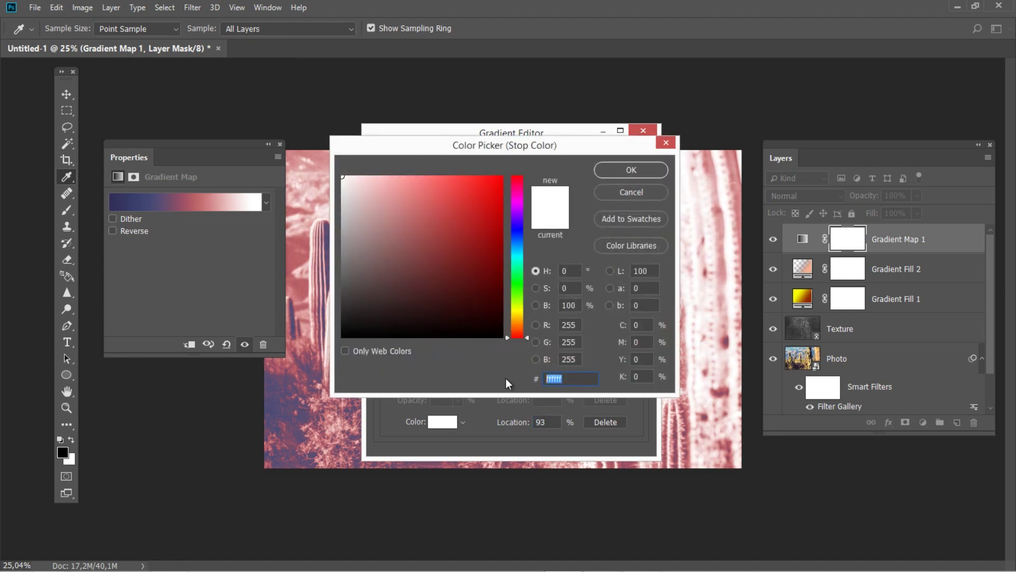
{"action": "type", "text": "ff7038"}
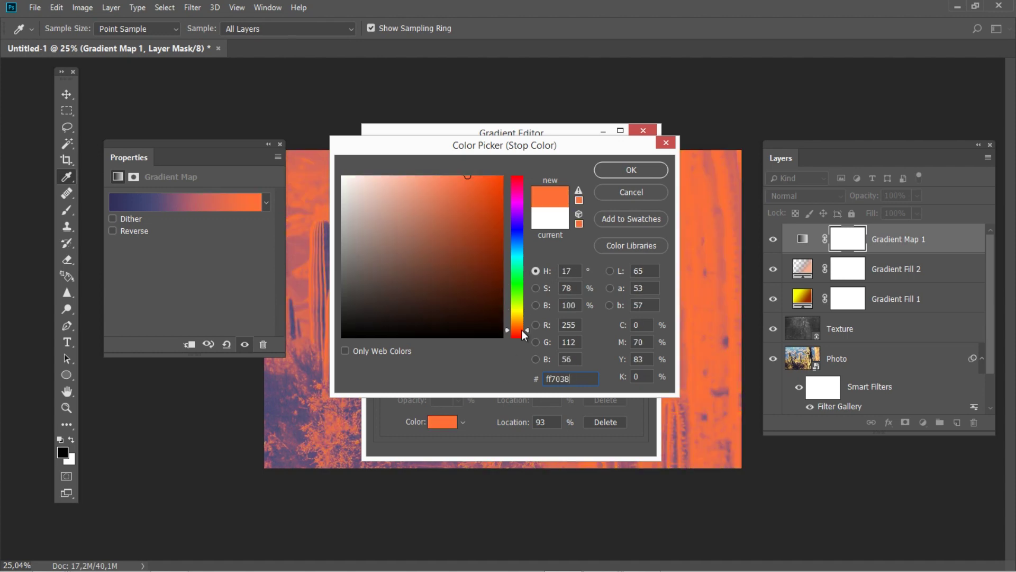
{"action": "left_click", "coordinate": [618, 172]}
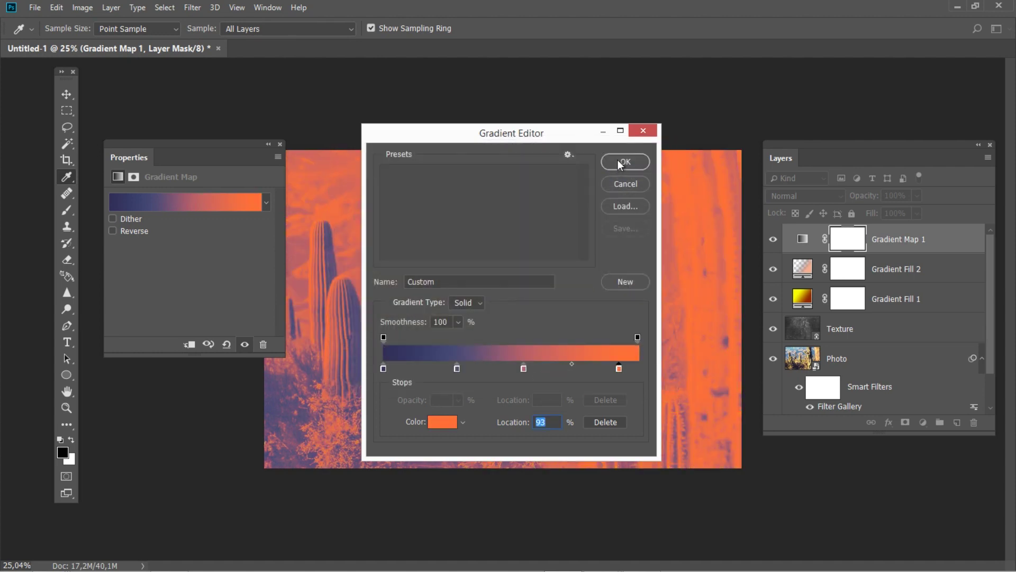
{"action": "left_click", "coordinate": [620, 163]}
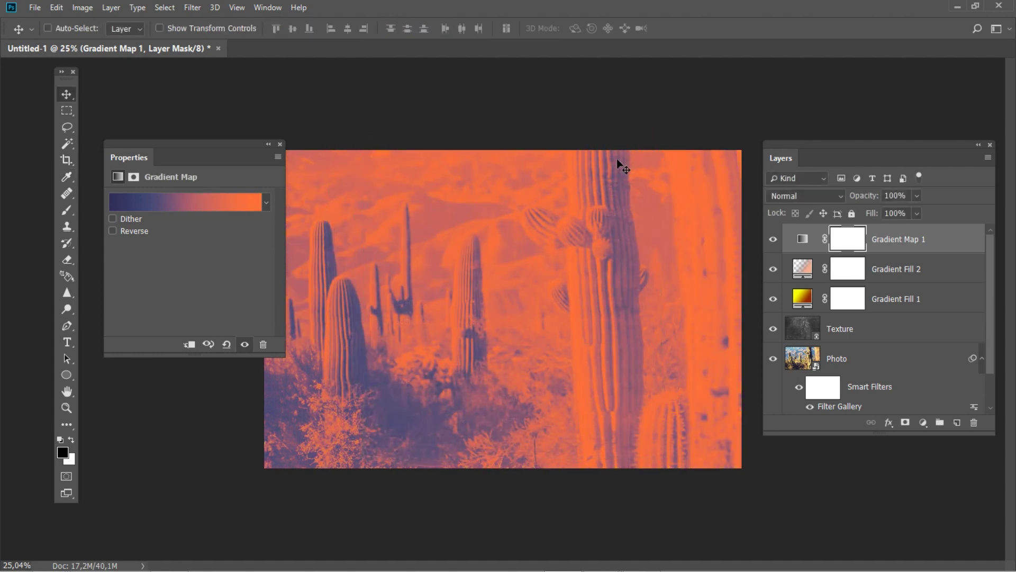
- Set the first gradient map layer's blend mode to Soft Light and its opacity to 60%
{"action": "left_click", "coordinate": [788, 197]}
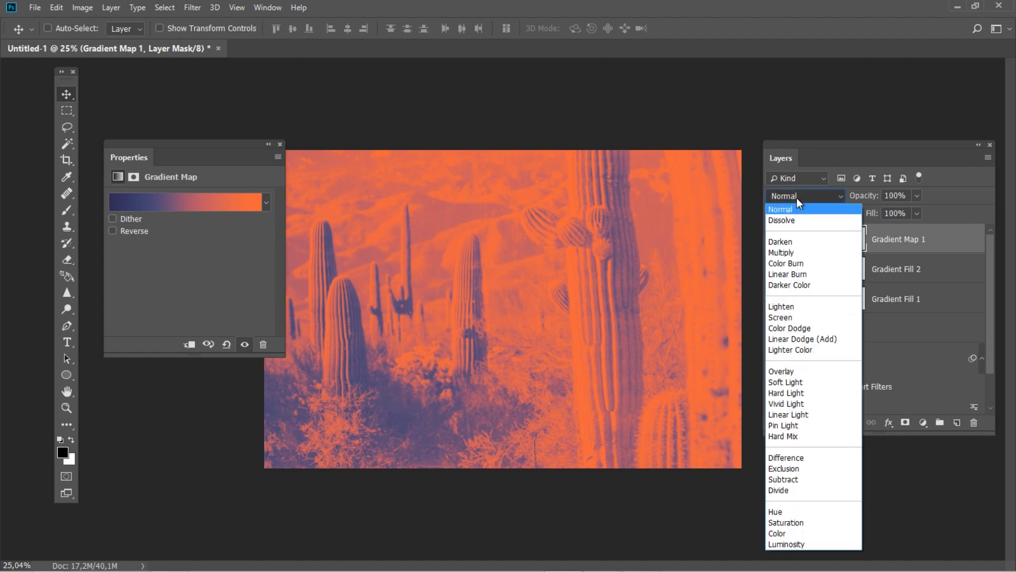
{"action": "left_click", "coordinate": [814, 383]}
{"action": "left_click", "coordinate": [876, 197]}
{"action": "type", "text": "60"}
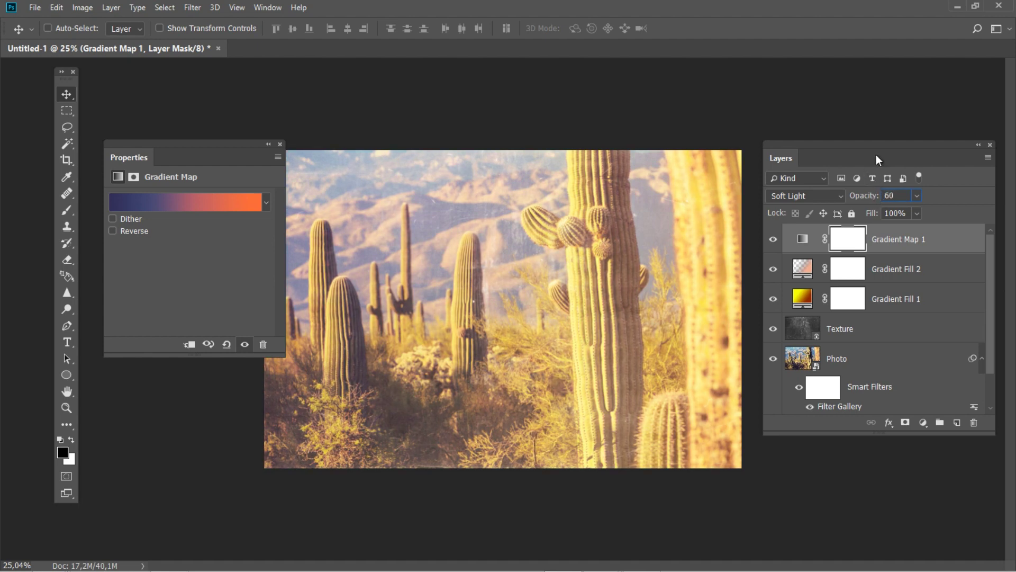
- Add a second Gradient Map adjustment layer above the first, keeping the default name and settings
{"action": "left_click", "coordinate": [112, 6]}
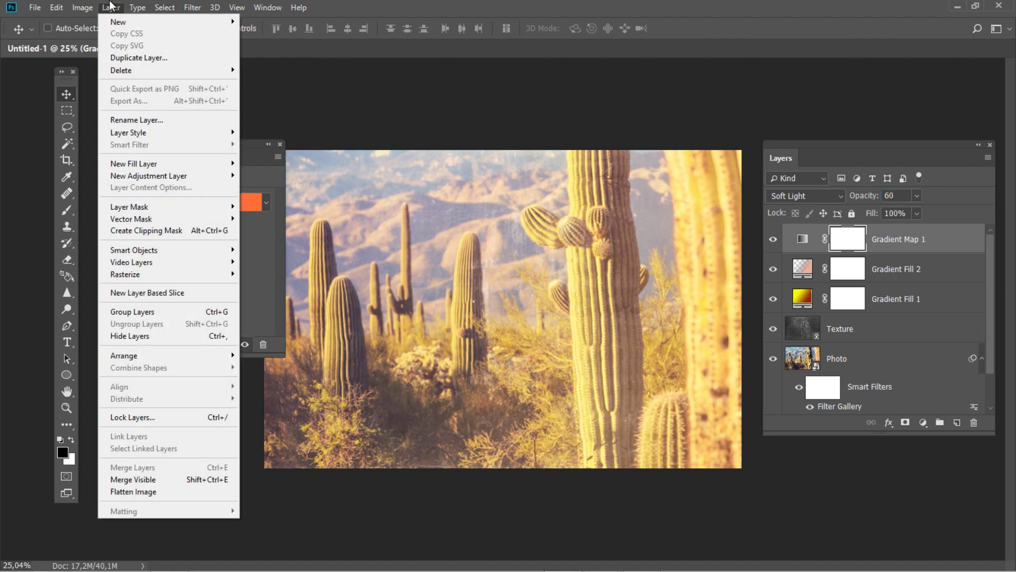
{"action": "mouse_move", "coordinate": [159, 175]}
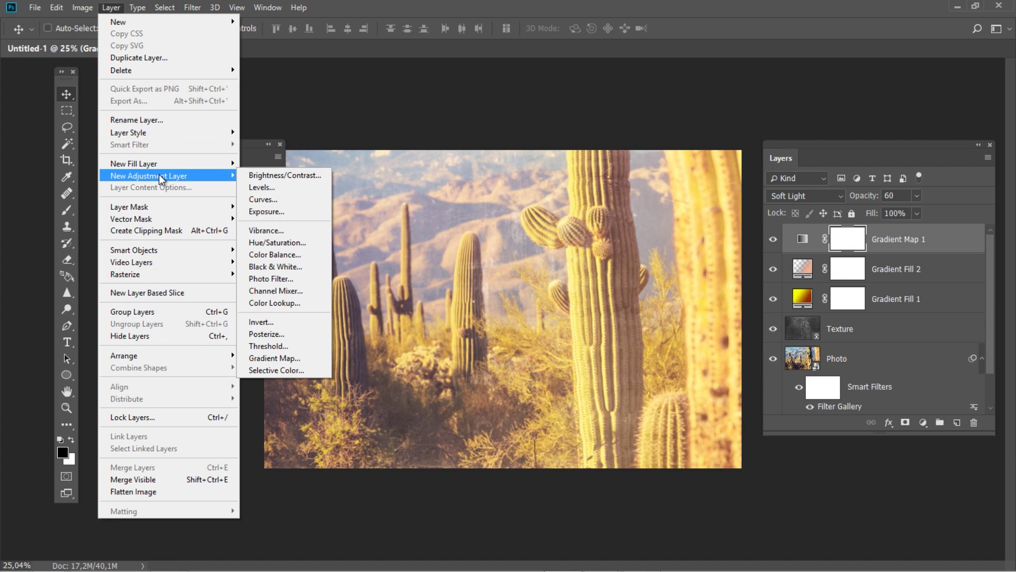
{"action": "left_click", "coordinate": [275, 357]}
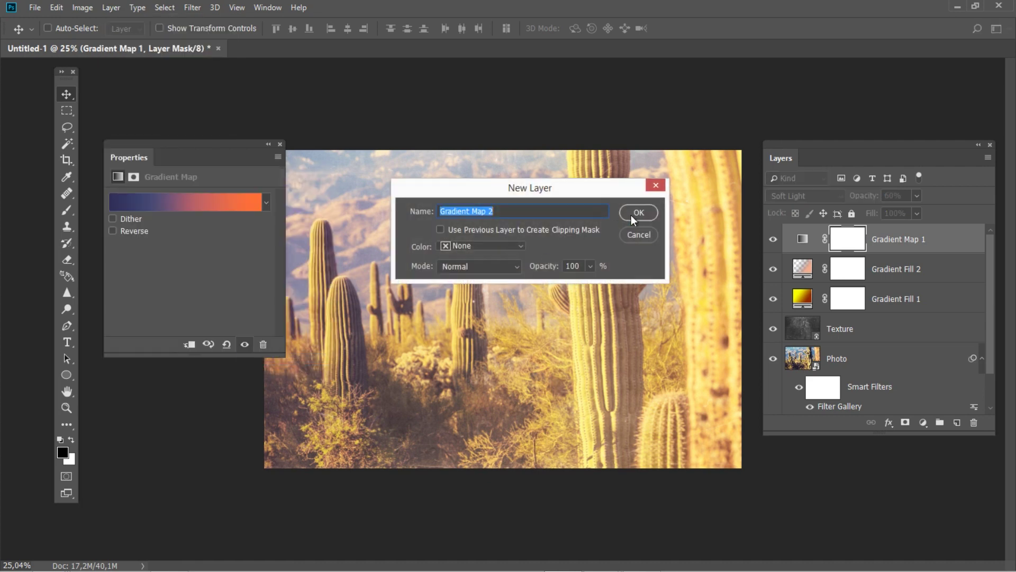
{"action": "left_click", "coordinate": [632, 216]}
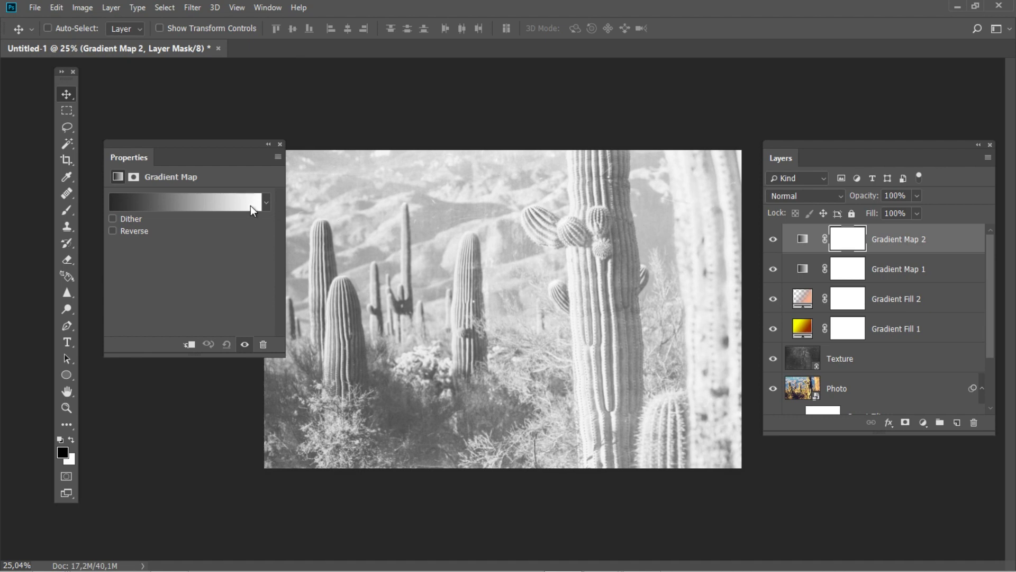
- Edit the second gradient map's gradient and set its starting color stop to 1a535d
{"action": "left_click", "coordinate": [252, 209]}
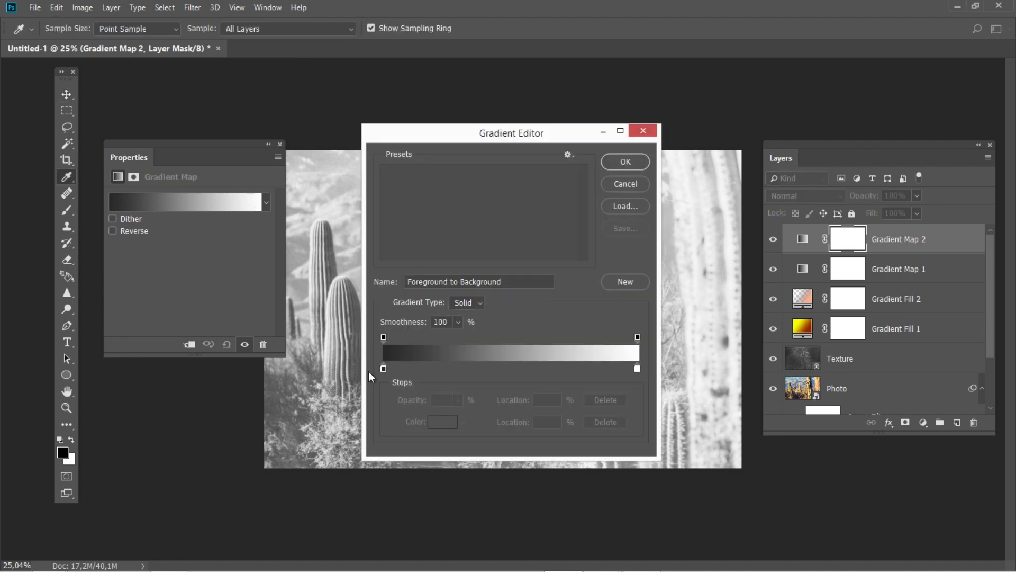
{"action": "left_click", "coordinate": [383, 368]}
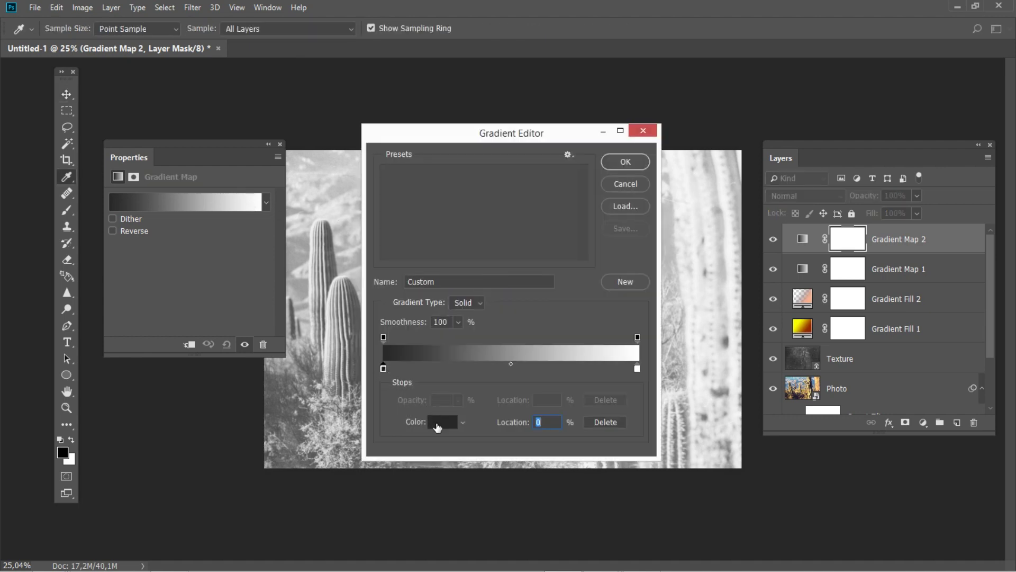
{"action": "left_click", "coordinate": [439, 423]}
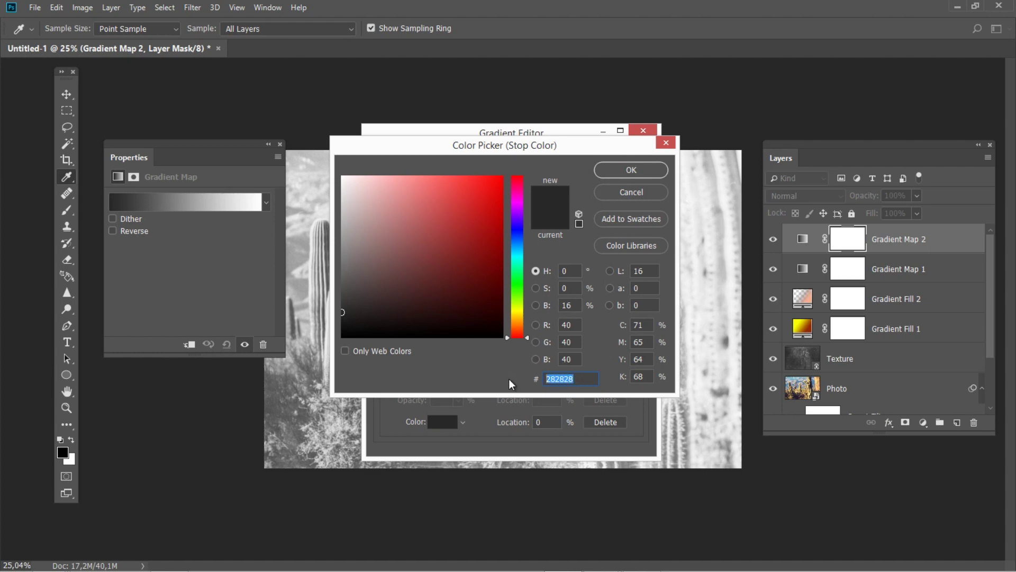
{"action": "type", "text": "1a"}
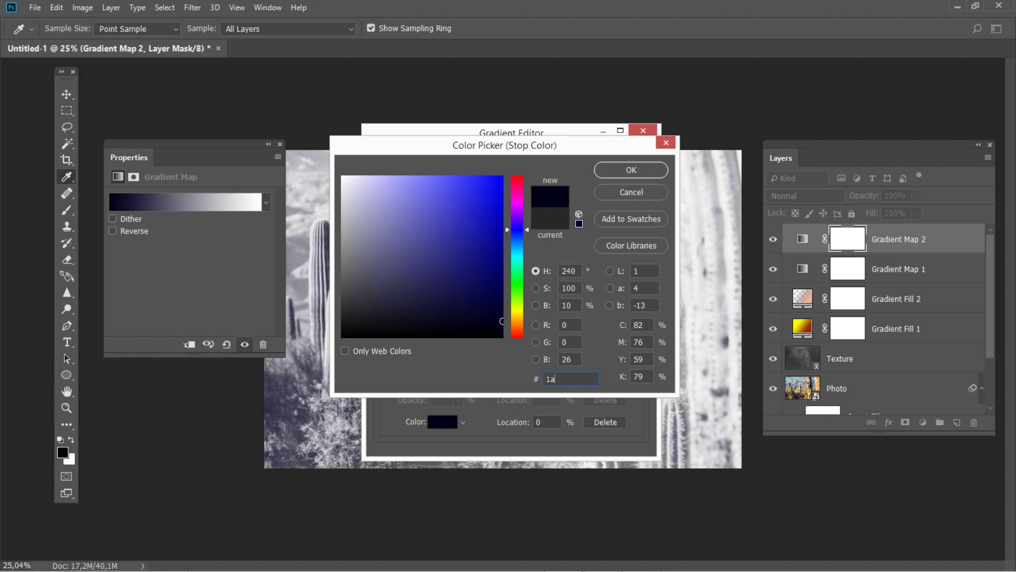
{"action": "type", "text": "535d"}
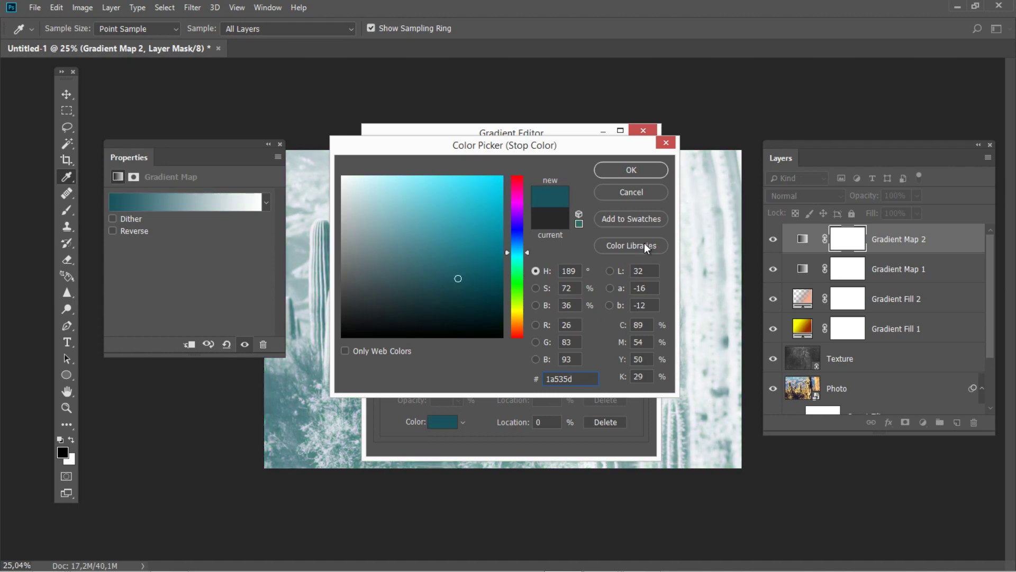
{"action": "left_click", "coordinate": [617, 172]}
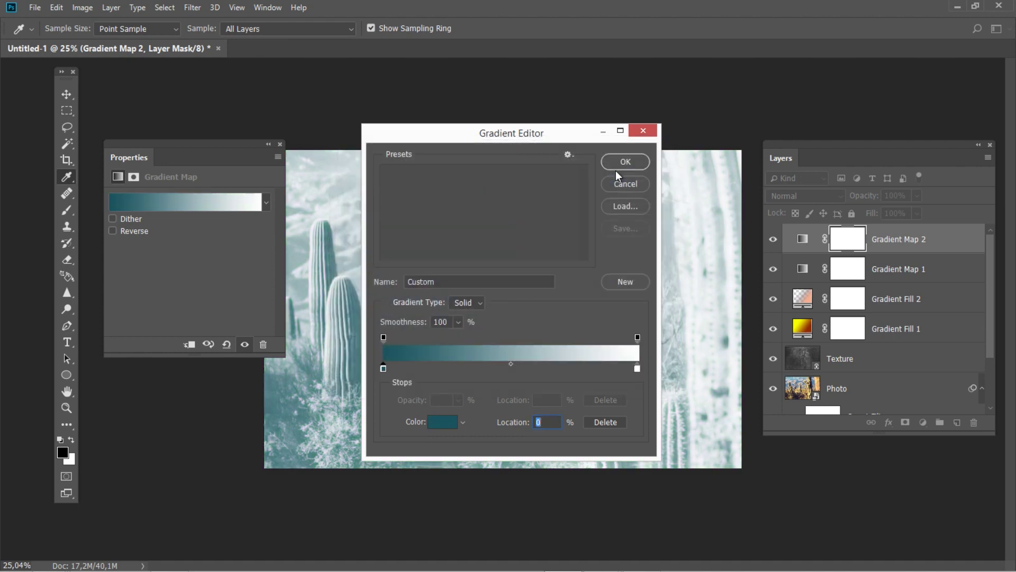
- Set the second gradient map's end color stop to 31d49d and accept the edited gradient
{"action": "left_click", "coordinate": [637, 368]}
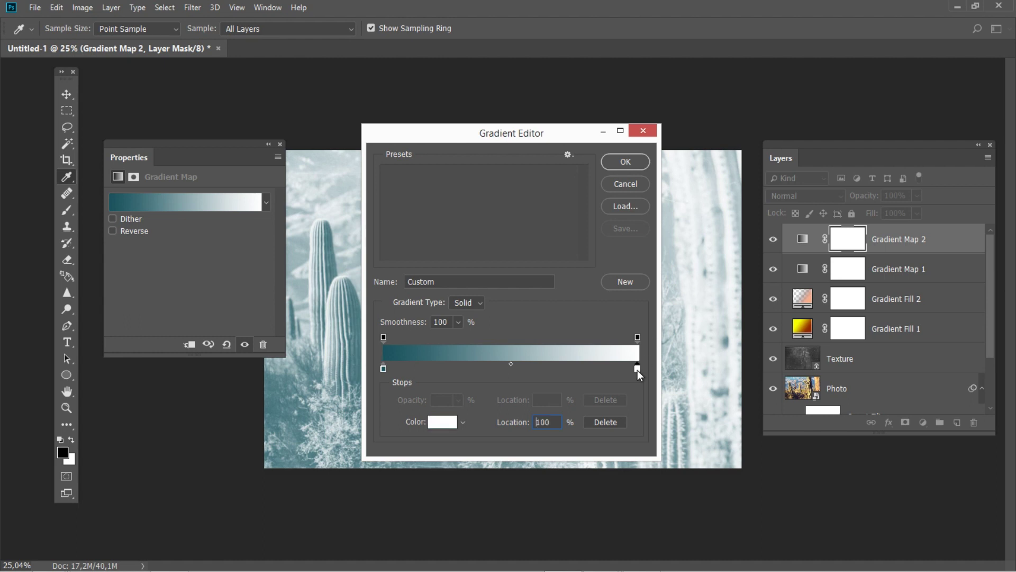
{"action": "left_click", "coordinate": [443, 422]}
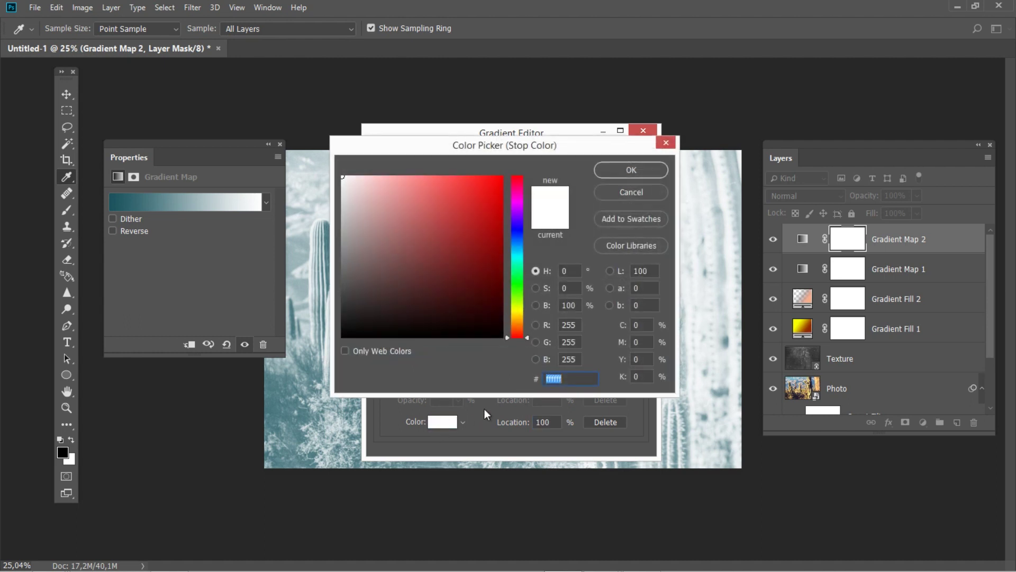
{"action": "type", "text": "3"}
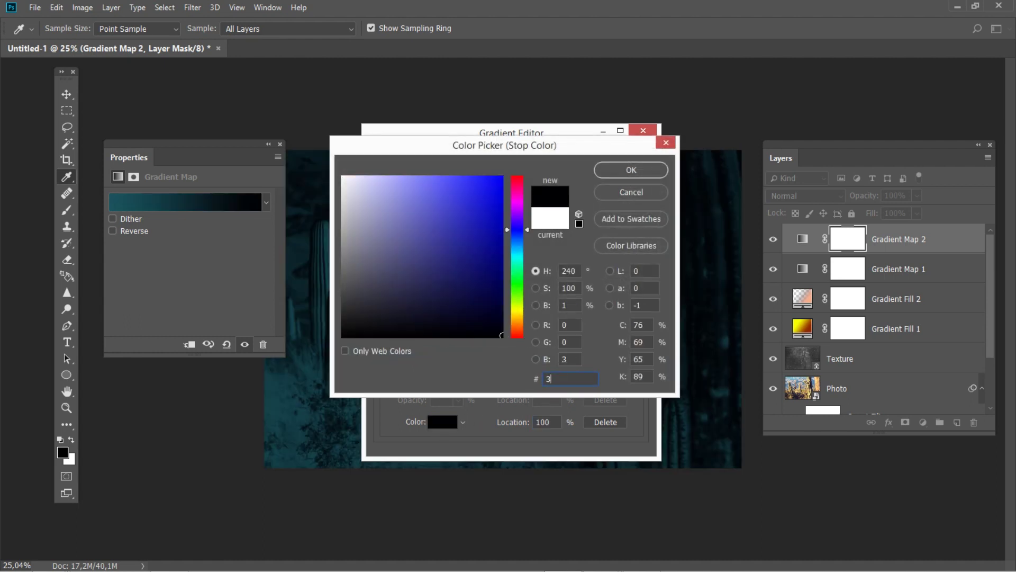
{"action": "type", "text": "1d49d"}
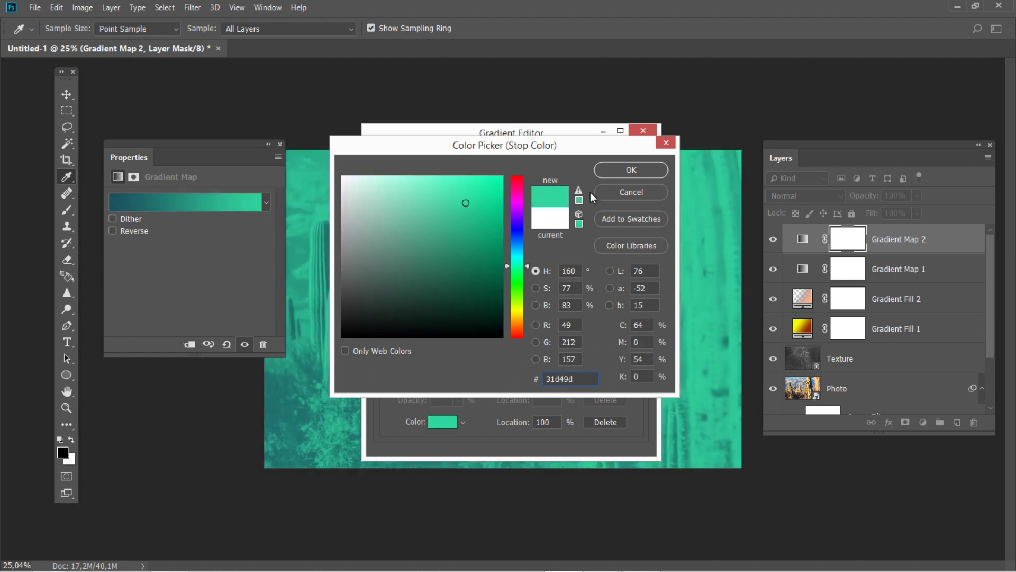
{"action": "left_click", "coordinate": [625, 165]}
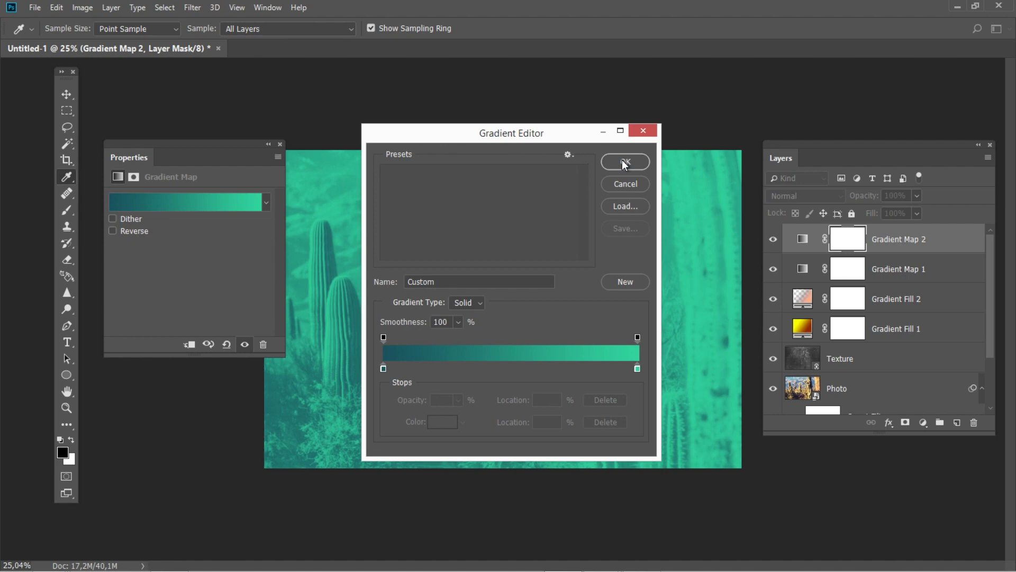
{"action": "left_click", "coordinate": [625, 163]}
- Set the second gradient map layer's blend mode to Soft Light and its opacity to 25%
{"action": "left_click", "coordinate": [777, 197]}
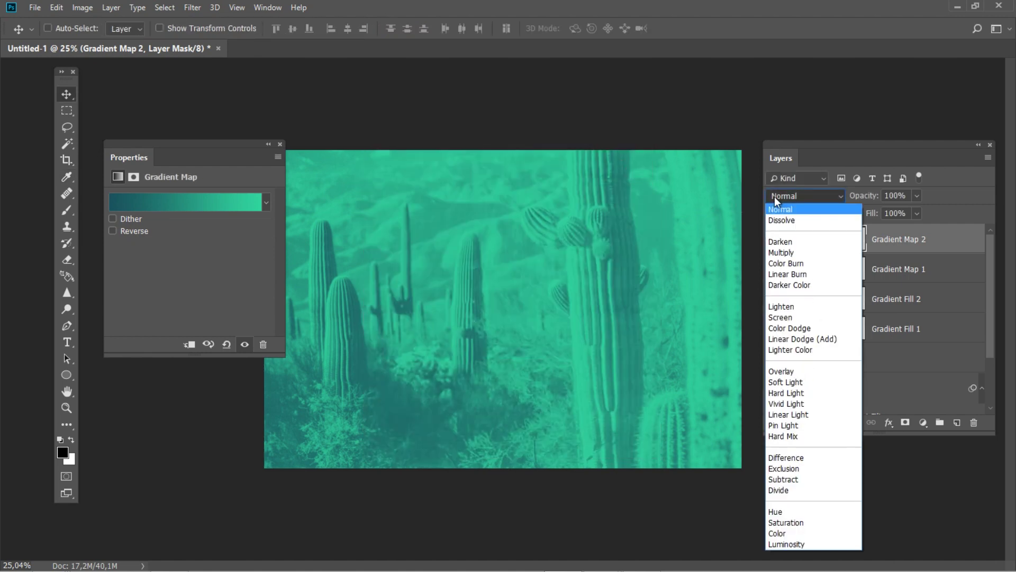
{"action": "left_click", "coordinate": [786, 382]}
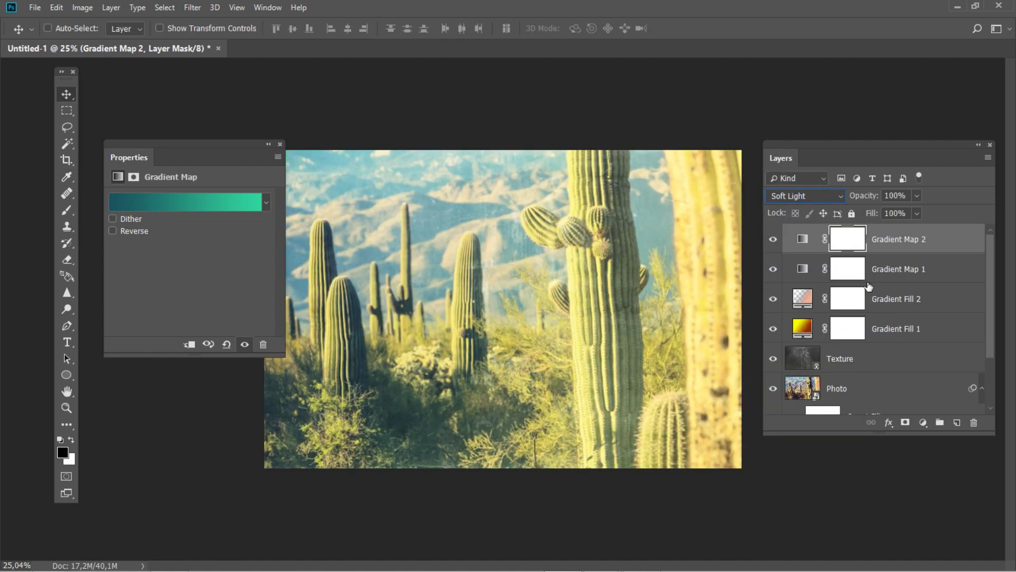
{"action": "left_click", "coordinate": [894, 196]}
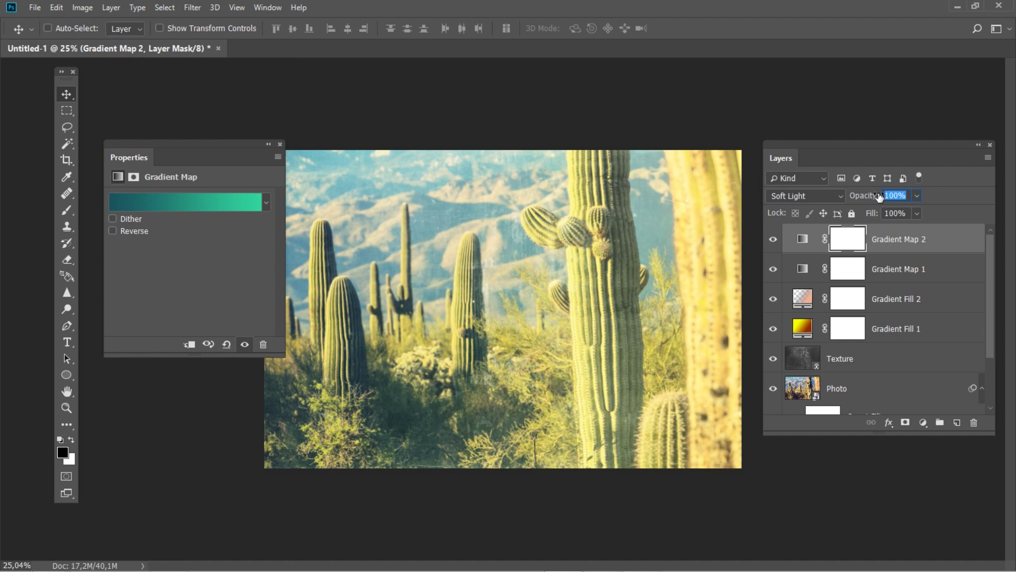
{"action": "type", "text": "25"}
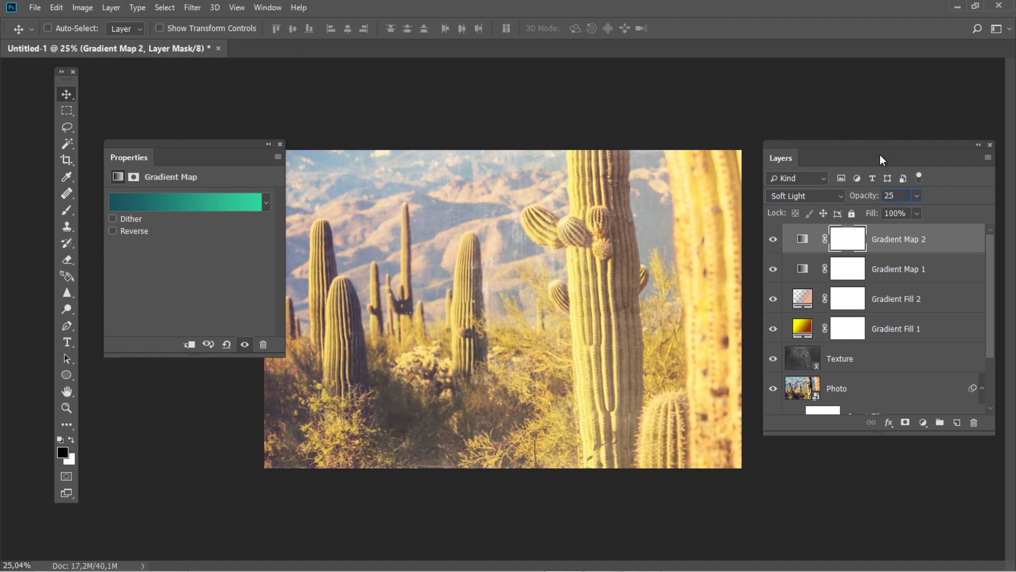
{"action": "left_click", "coordinate": [280, 144]}
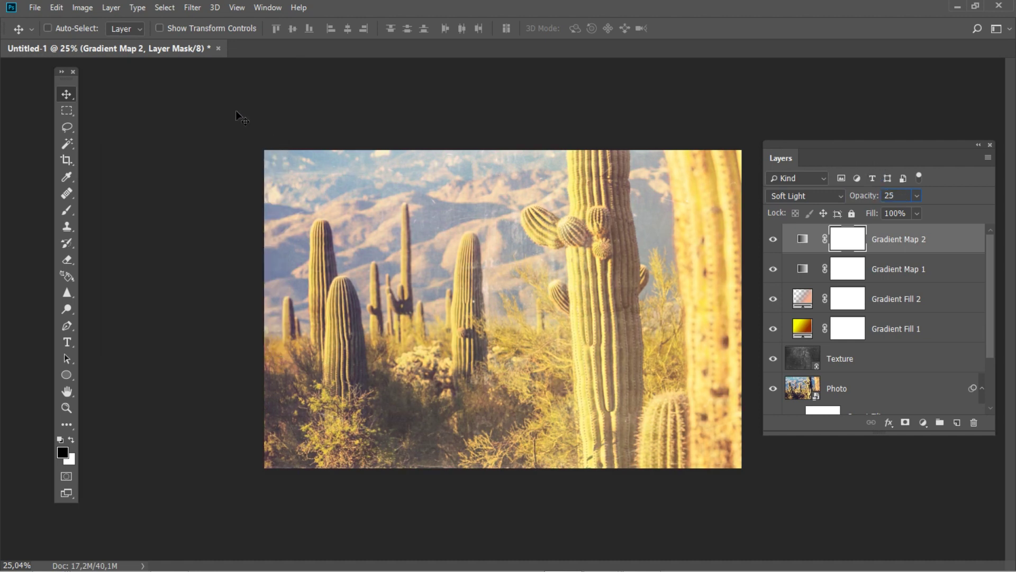
- Add a Curves adjustment layer above the gradient maps with default settings, and enlarge and reposition its curve editing area
{"action": "left_click", "coordinate": [111, 7]}
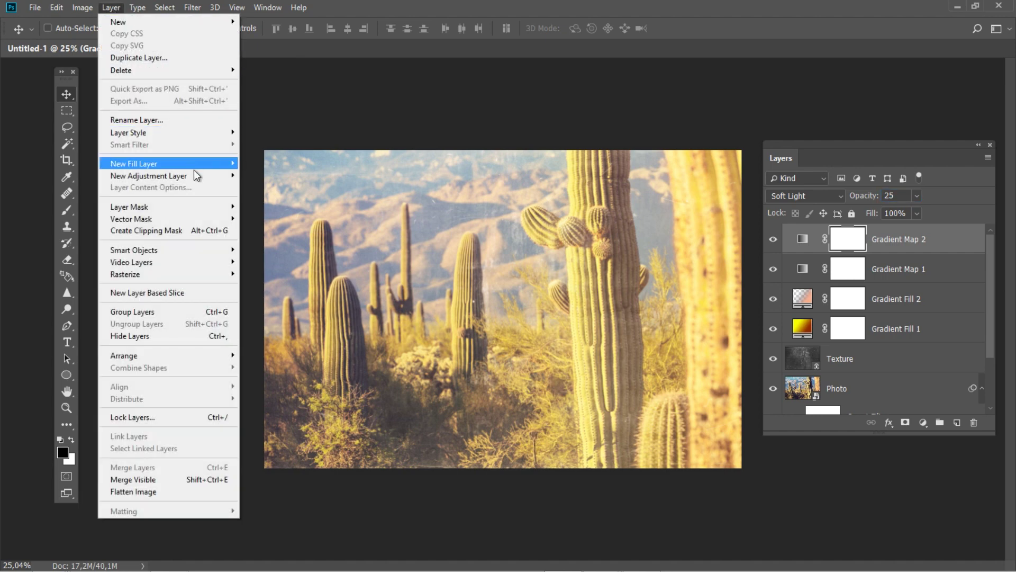
{"action": "mouse_move", "coordinate": [200, 175]}
{"action": "left_click", "coordinate": [259, 197]}
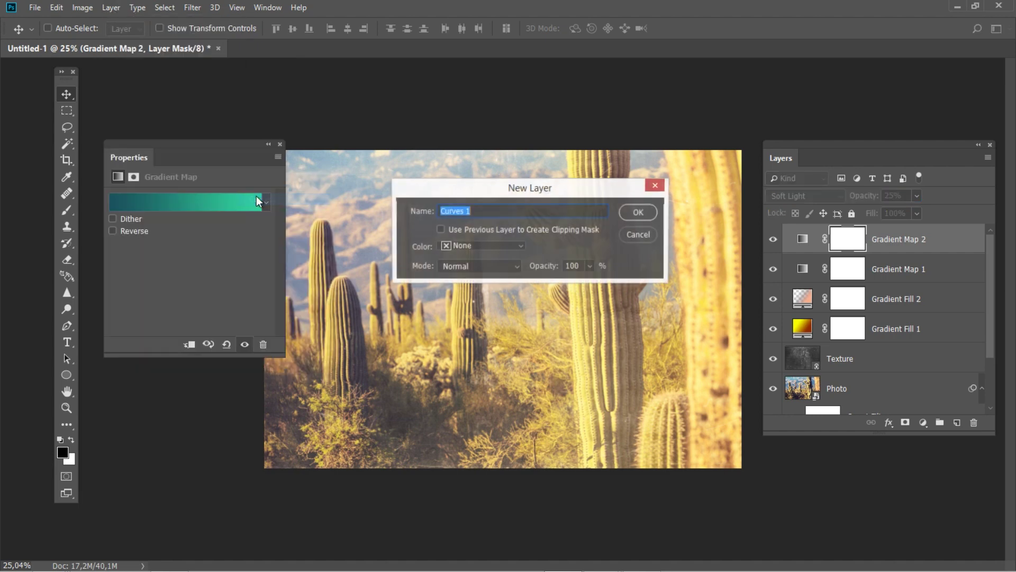
{"action": "left_click", "coordinate": [631, 213]}
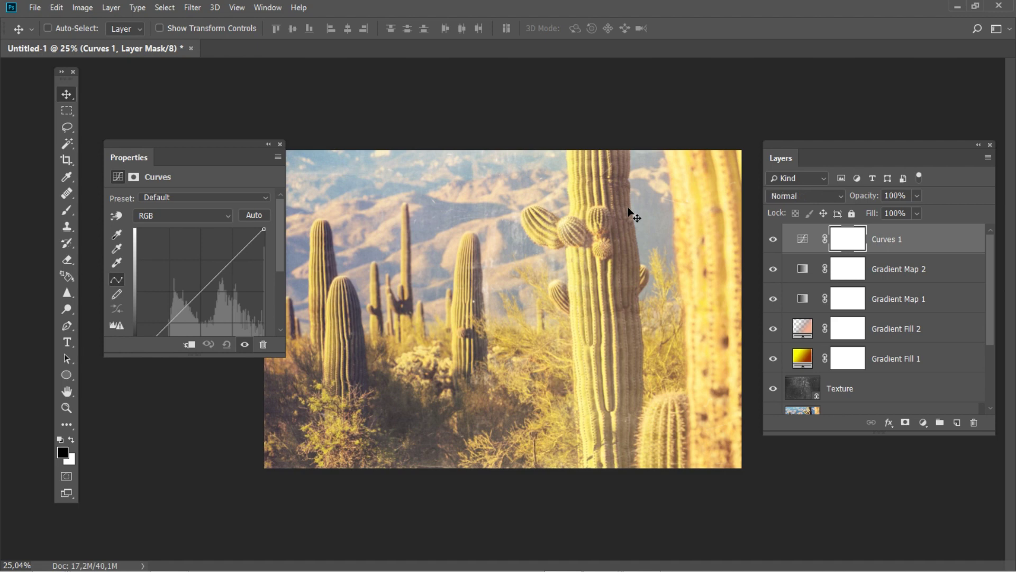
{"action": "left_click_drag", "start_coordinate": [285, 357], "coordinate": [378, 427]}
{"action": "left_click_drag", "start_coordinate": [325, 144], "coordinate": [470, 143]}
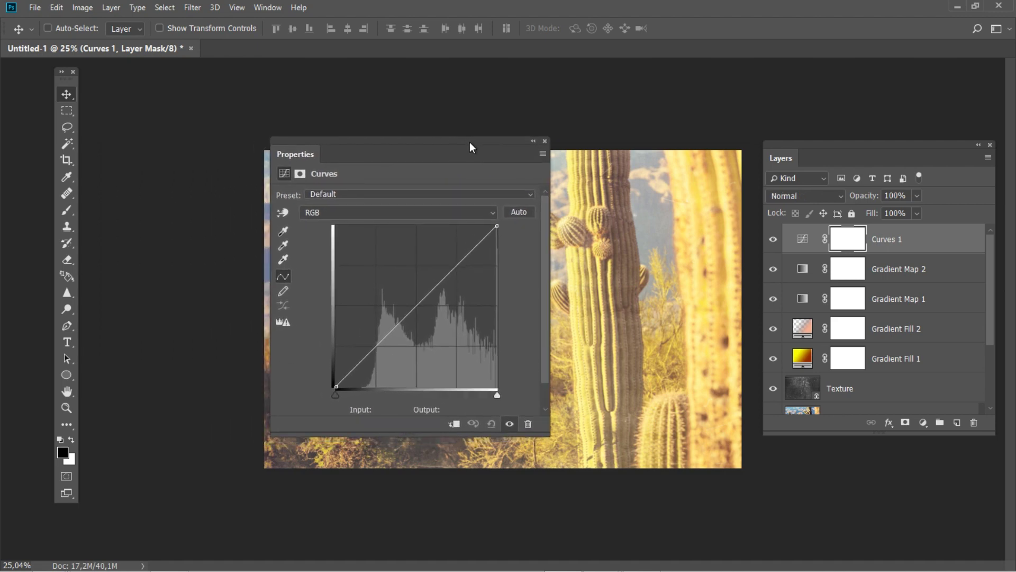
- In the Curves adjustment's Red channel, add a midtone point with input 134 and output 123
{"action": "left_click", "coordinate": [408, 210]}
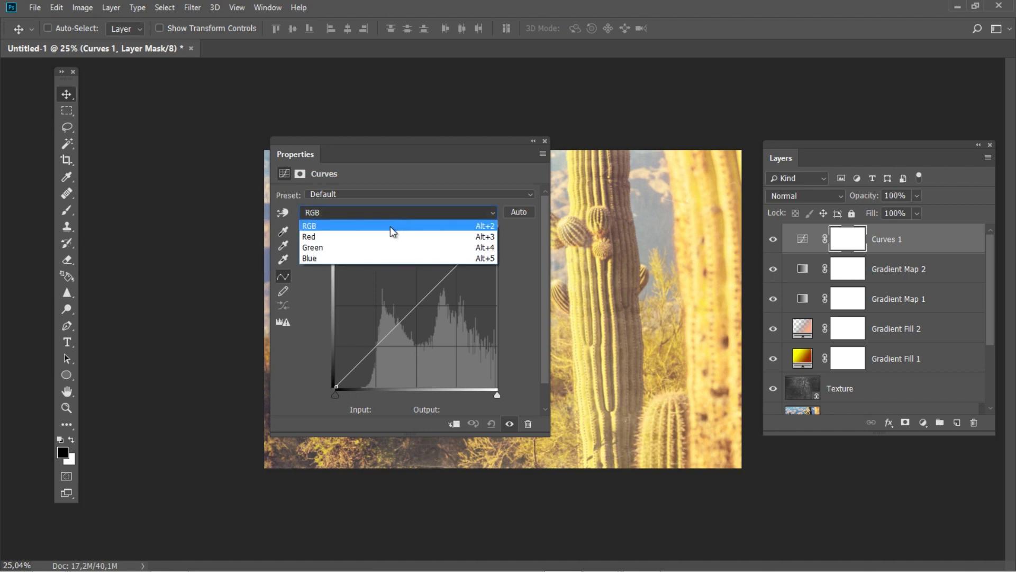
{"action": "left_click", "coordinate": [351, 238]}
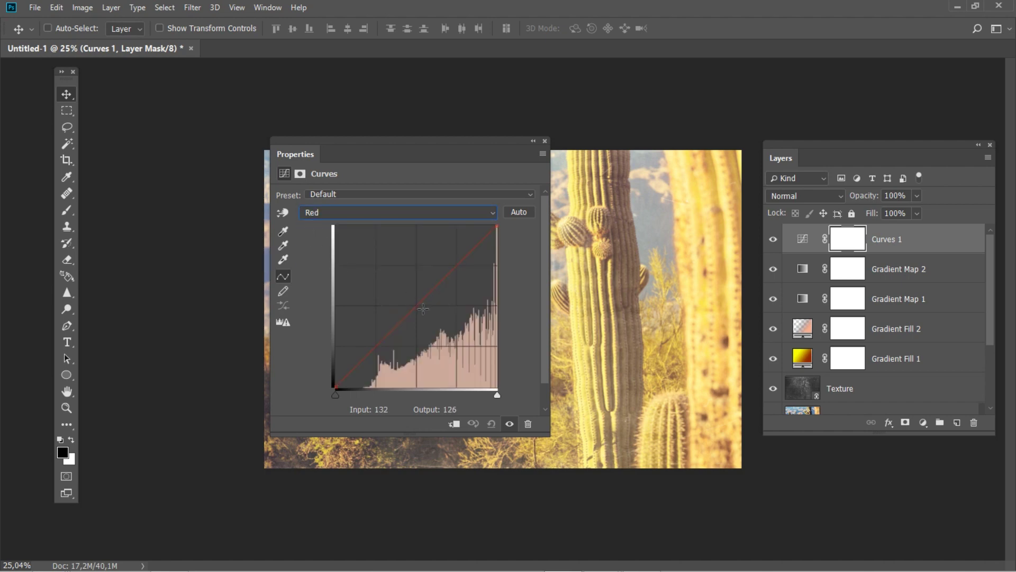
{"action": "left_click_drag", "start_coordinate": [417, 304], "coordinate": [420, 308]}
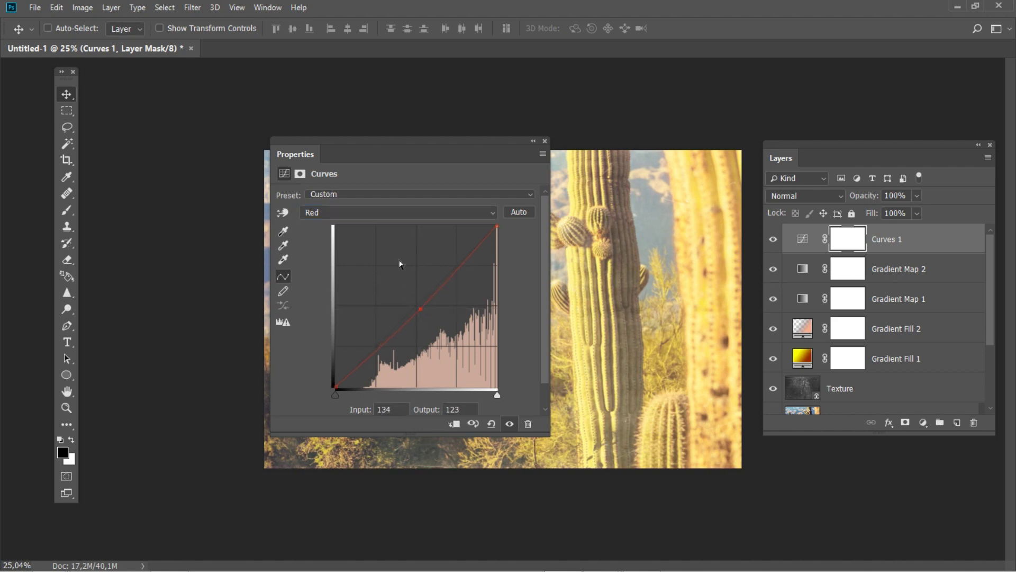
- Shape the Green channel curve with three points at input/output 32/45, 137/132 and 220/205
{"action": "left_click", "coordinate": [383, 212]}
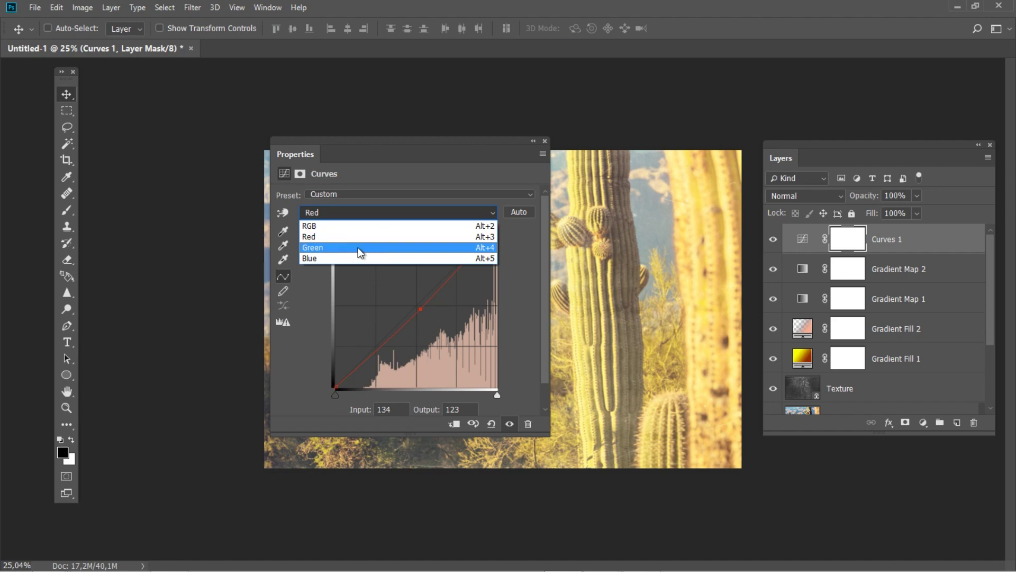
{"action": "left_click", "coordinate": [302, 247]}
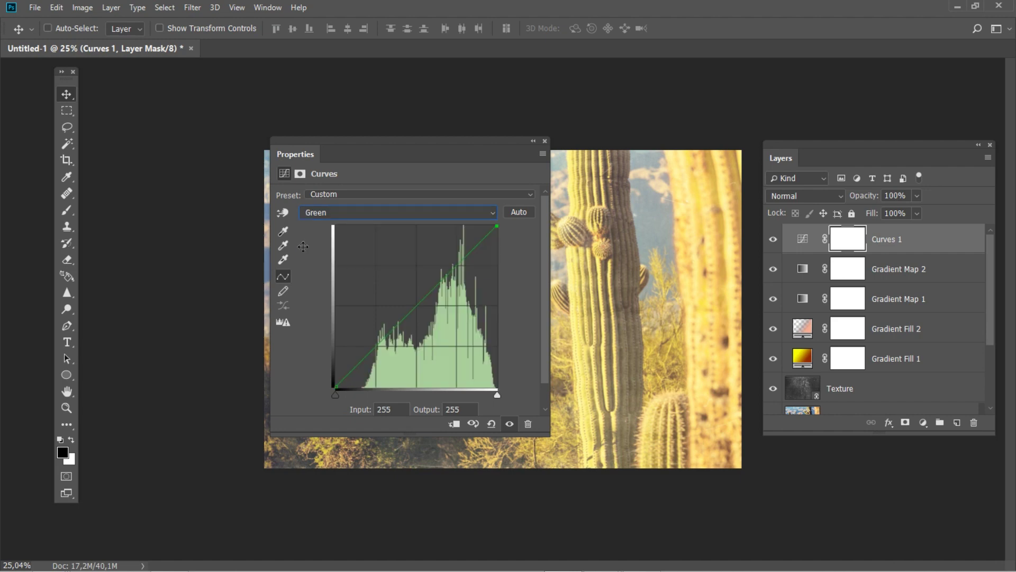
{"action": "left_click", "coordinate": [357, 358]}
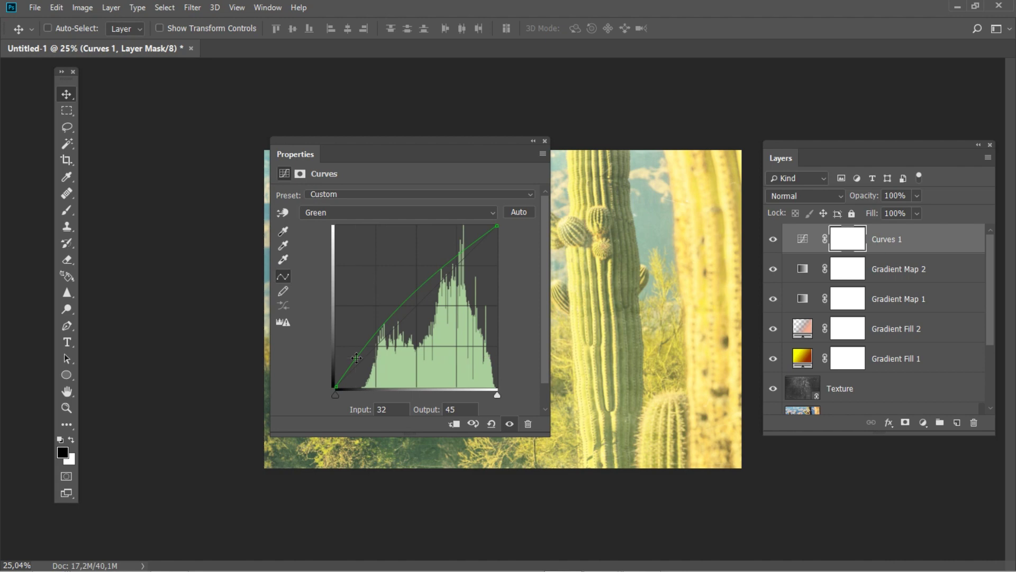
{"action": "mouse_move", "coordinate": [411, 294]}
{"action": "left_mouse_down"}
{"action": "mouse_move", "coordinate": [431, 287]}
{"action": "mouse_move", "coordinate": [422, 303]}
{"action": "left_mouse_up"}
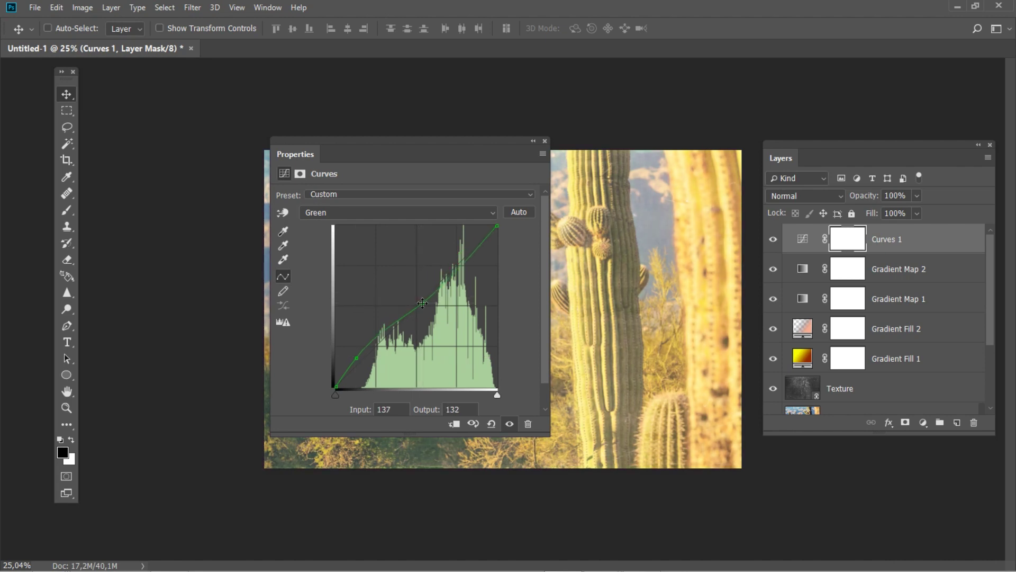
{"action": "left_click_drag", "start_coordinate": [470, 256], "coordinate": [474, 257]}
- Shape the Blue channel curve with points at 49/65 and 215/192 plus a raised midtone point, and close the curve settings
{"action": "left_click", "coordinate": [452, 213]}
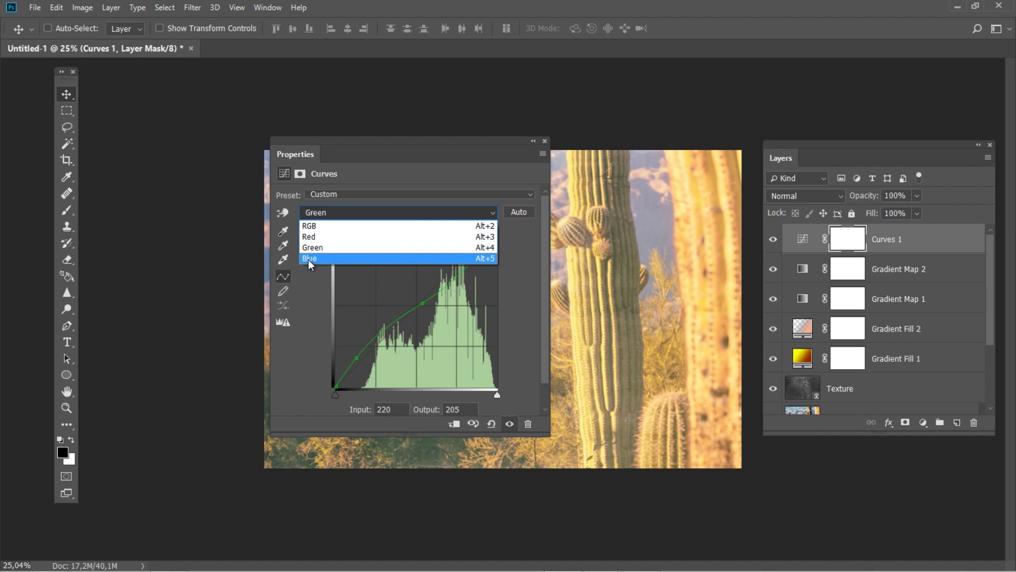
{"action": "left_click", "coordinate": [310, 264]}
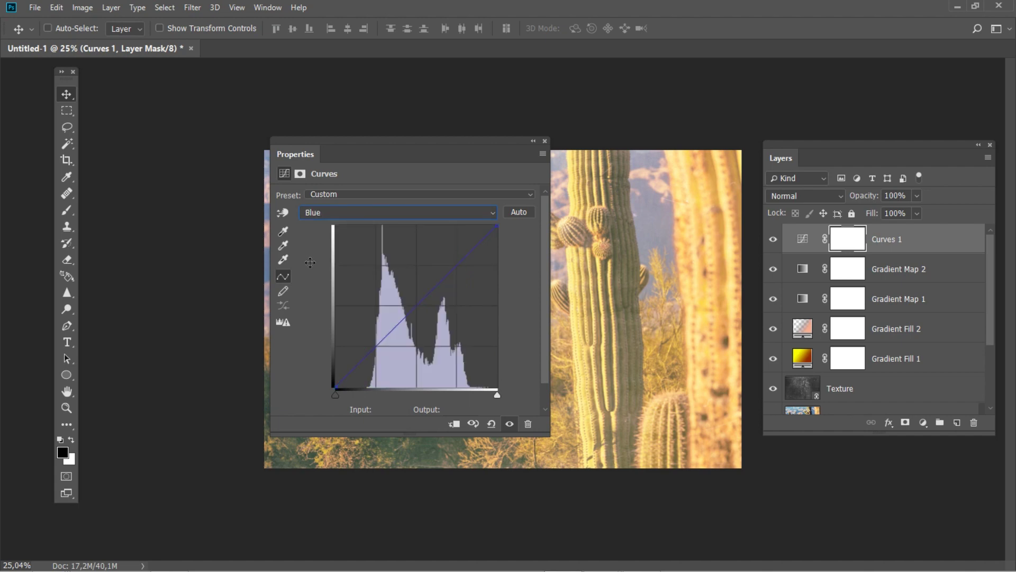
{"action": "left_click_drag", "start_coordinate": [371, 351], "coordinate": [366, 345]}
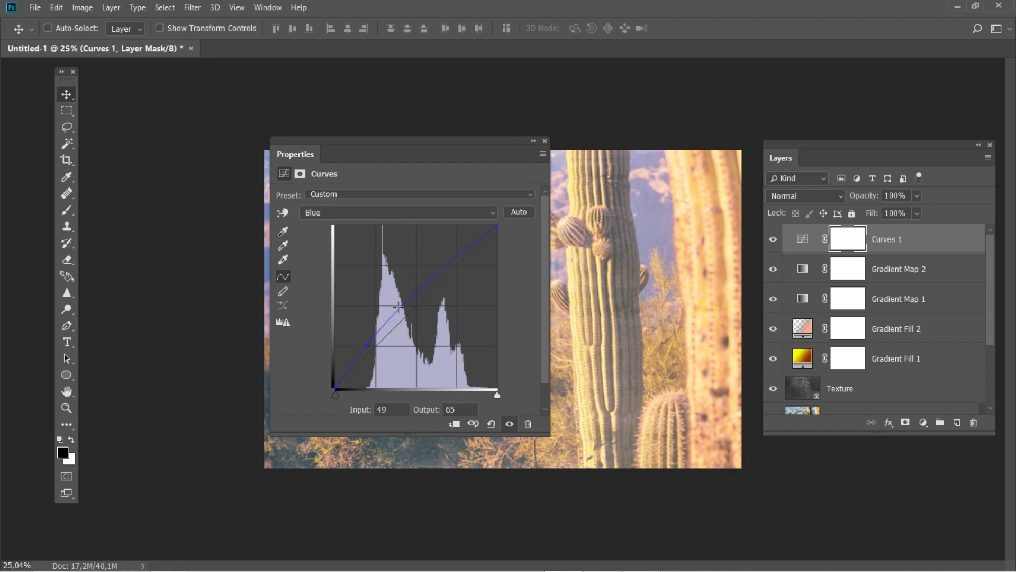
{"action": "left_click", "coordinate": [416, 291]}
{"action": "left_click_drag", "start_coordinate": [416, 291], "coordinate": [416, 290]}
{"action": "mouse_move", "coordinate": [458, 252]}
{"action": "left_mouse_down"}
{"action": "mouse_move", "coordinate": [463, 269]}
{"action": "mouse_move", "coordinate": [471, 265]}
{"action": "left_mouse_up"}
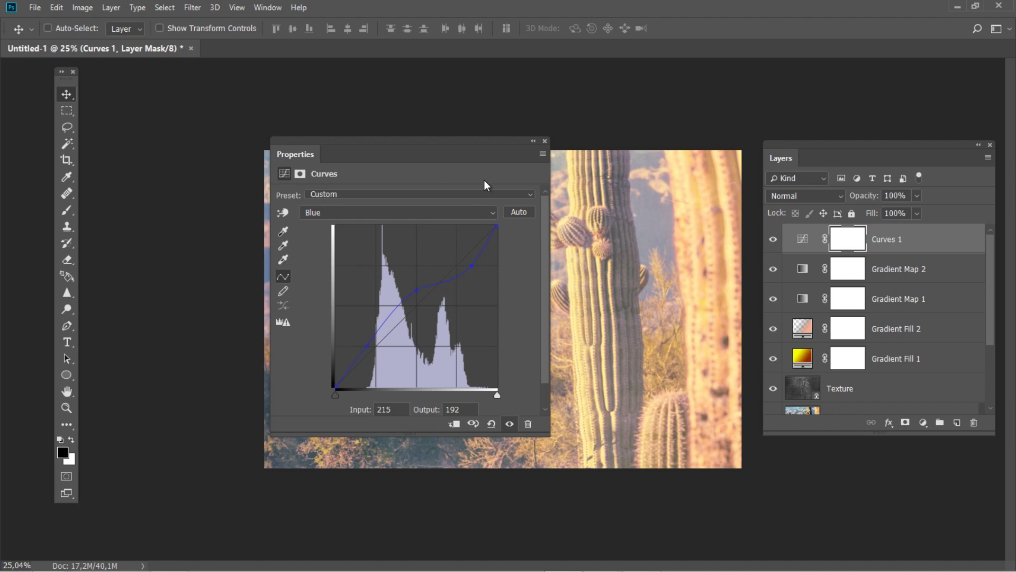
{"action": "left_click", "coordinate": [545, 141]}
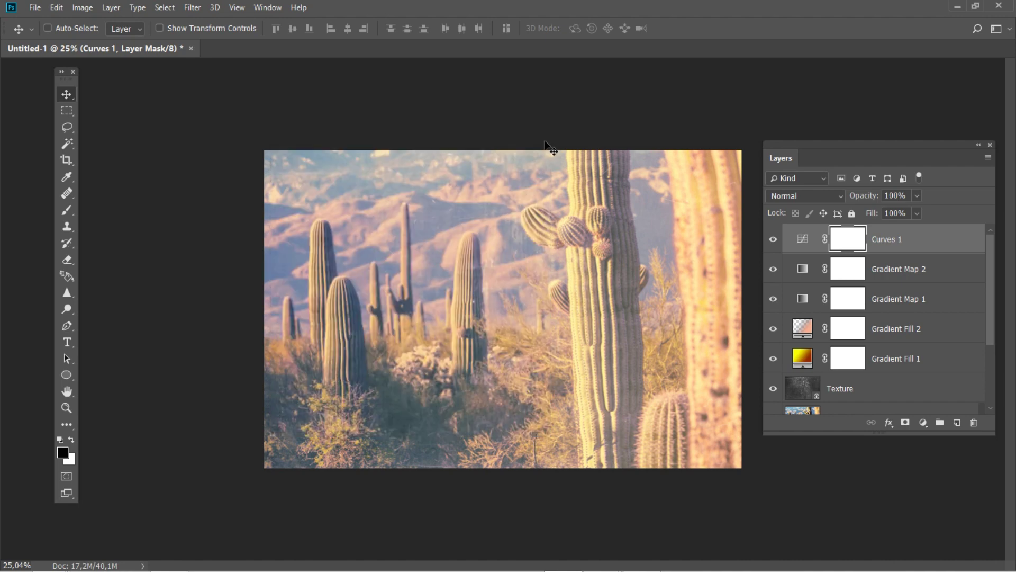
- Add a Brightness/Contrast adjustment layer above the Curves layer with default layer options, and move and shrink its settings window to uncover the photo
{"action": "left_click", "coordinate": [112, 7]}
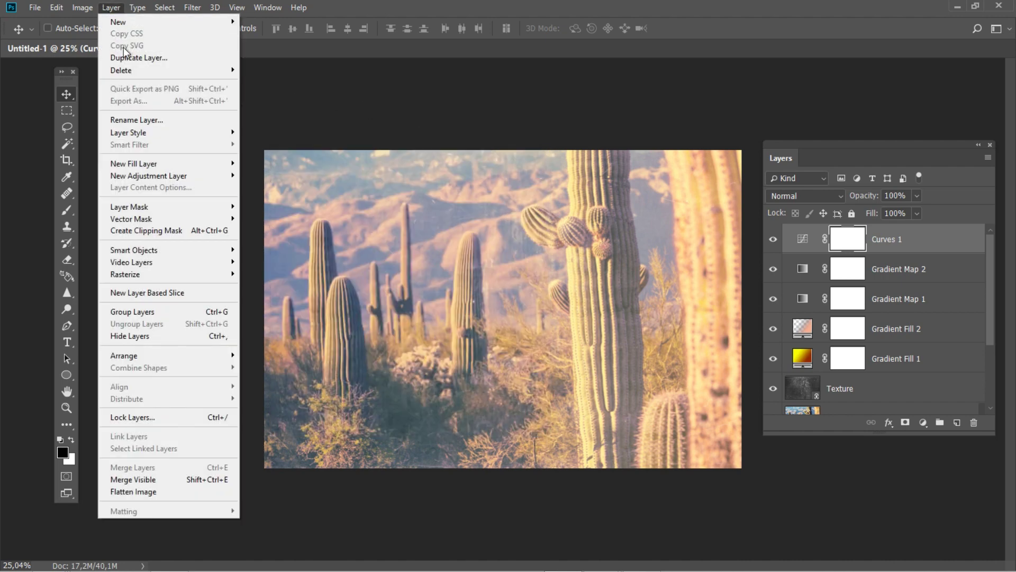
{"action": "mouse_move", "coordinate": [188, 176]}
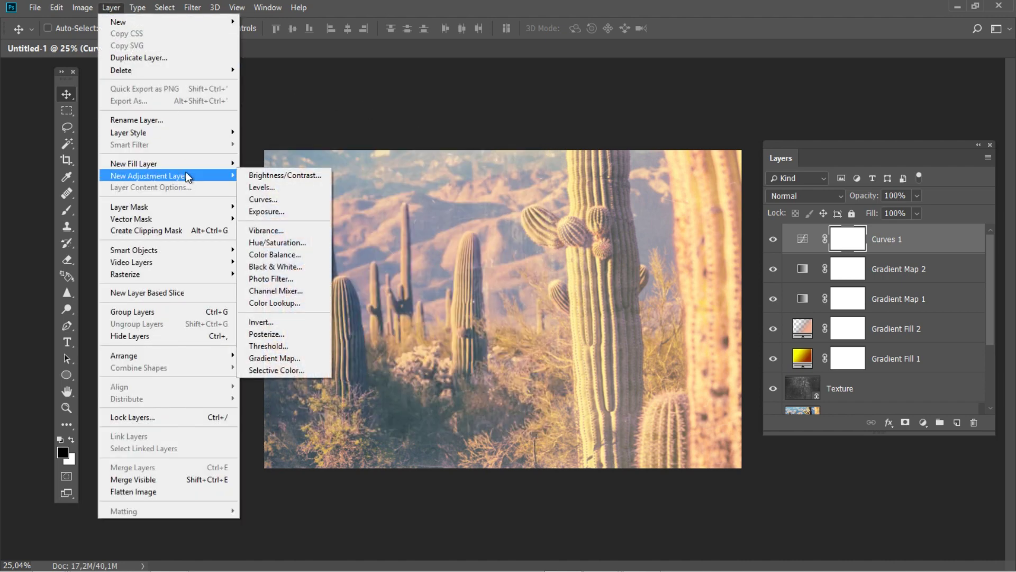
{"action": "left_click", "coordinate": [252, 175]}
{"action": "left_click", "coordinate": [643, 214]}
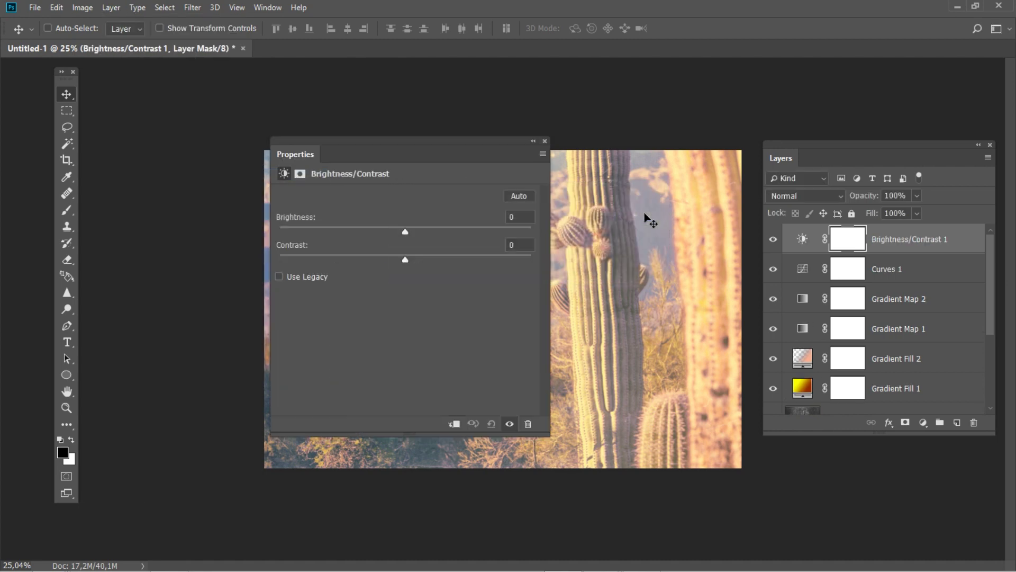
{"action": "left_click_drag", "start_coordinate": [457, 154], "coordinate": [270, 154]}
{"action": "left_click_drag", "start_coordinate": [367, 433], "coordinate": [302, 333]}
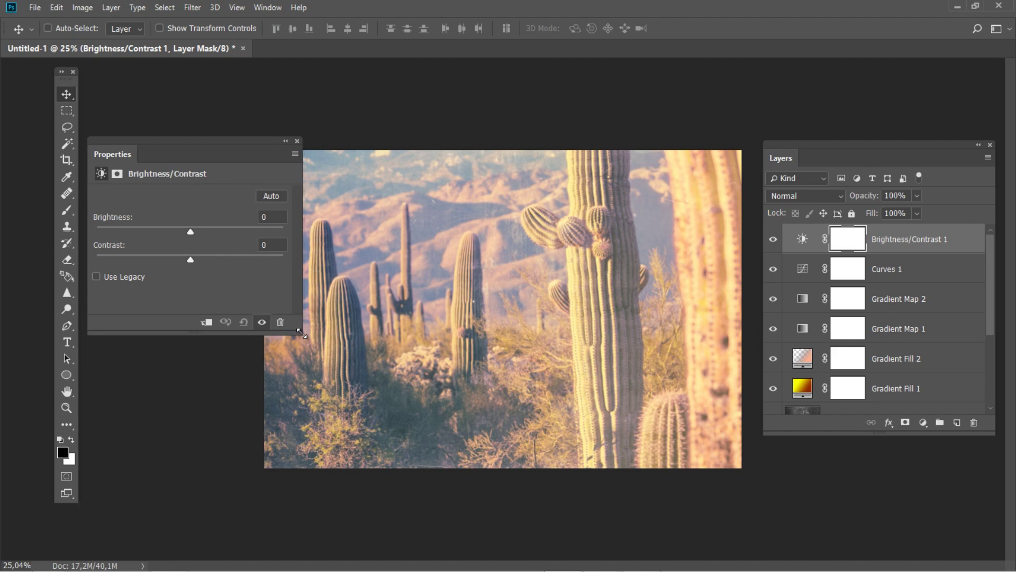
- Set the adjustment's brightness to 5 and contrast to 35, and close its settings
{"action": "left_click", "coordinate": [275, 217]}
{"action": "type", "text": "5"}
{"action": "key", "text": "Return"}
{"action": "type", "text": "35"}
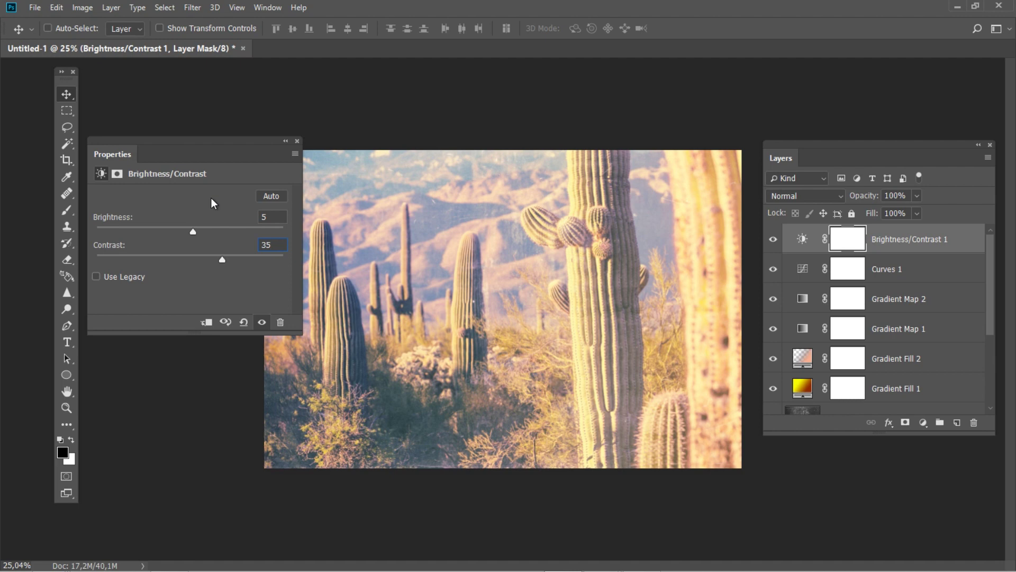
{"action": "left_click", "coordinate": [297, 141]}
- Add a third gradient fill layer above Brightness/Contrast with default layer options and set its angle to 45°
{"action": "left_click", "coordinate": [105, 8]}
{"action": "mouse_move", "coordinate": [153, 163]}
{"action": "left_click", "coordinate": [275, 175]}
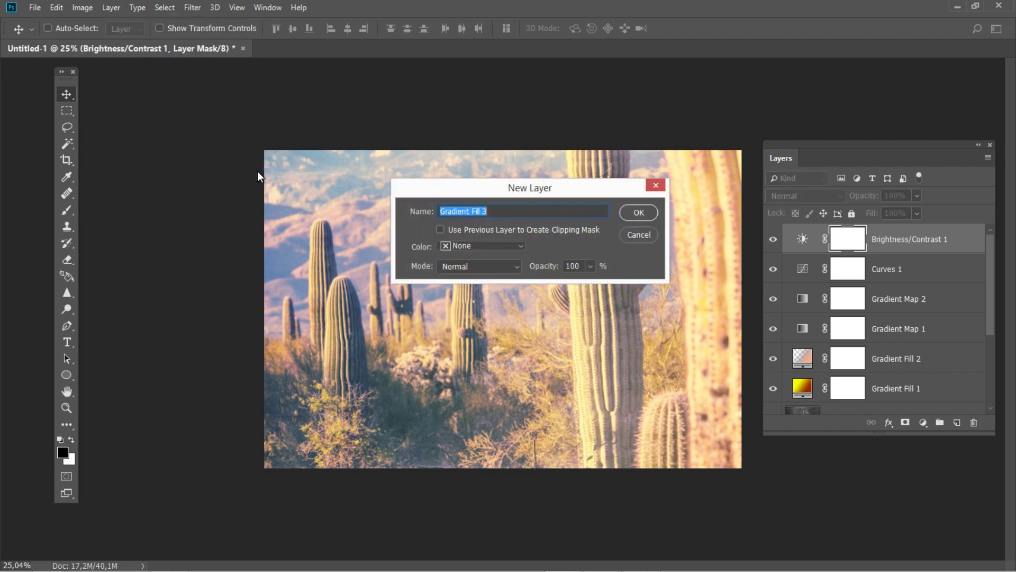
{"action": "left_click", "coordinate": [639, 212]}
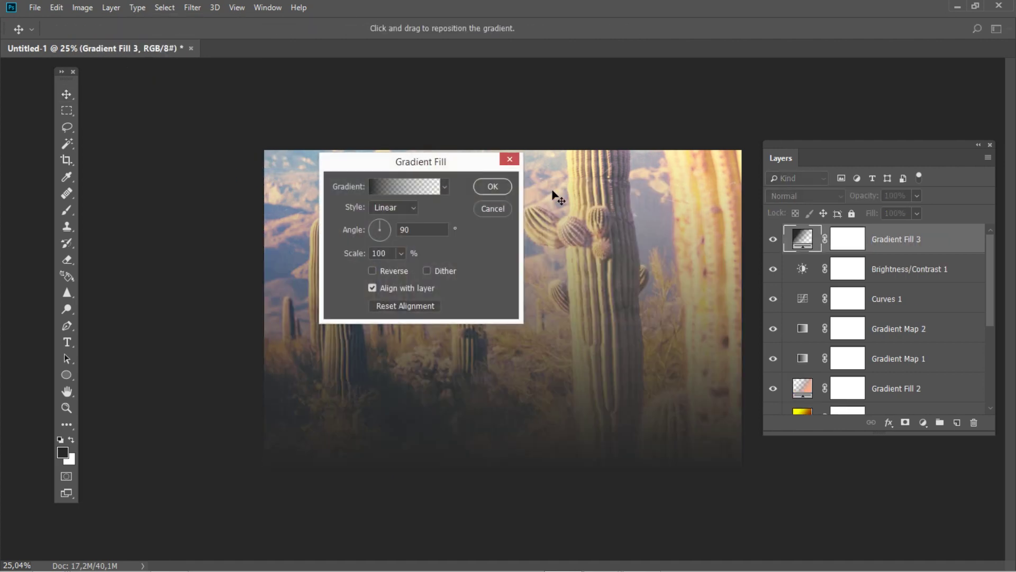
{"action": "left_click", "coordinate": [411, 230]}
{"action": "type", "text": "45"}
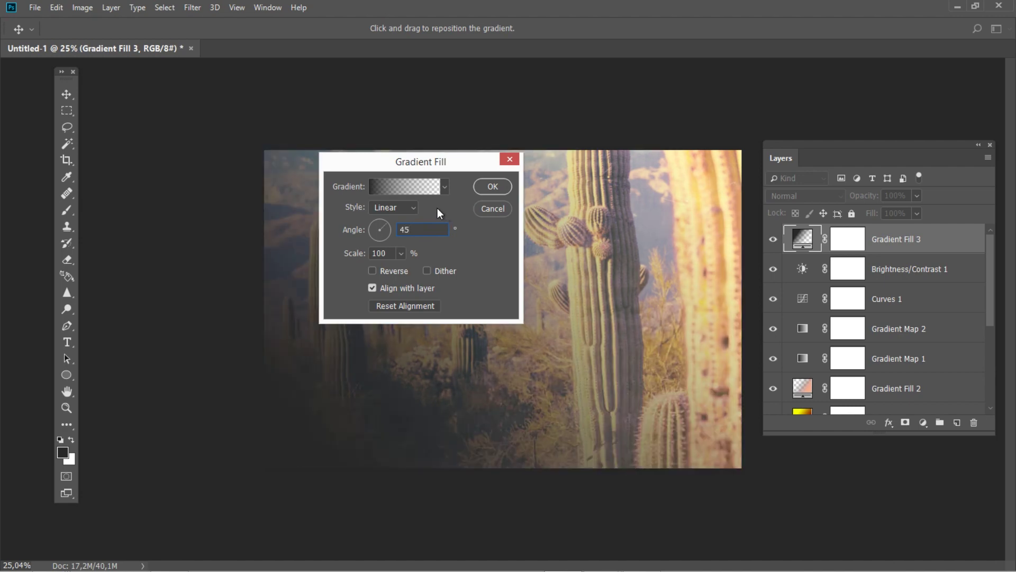
- Edit the new fill's gradient and set its starting color stop to 313067
{"action": "left_click", "coordinate": [418, 191]}
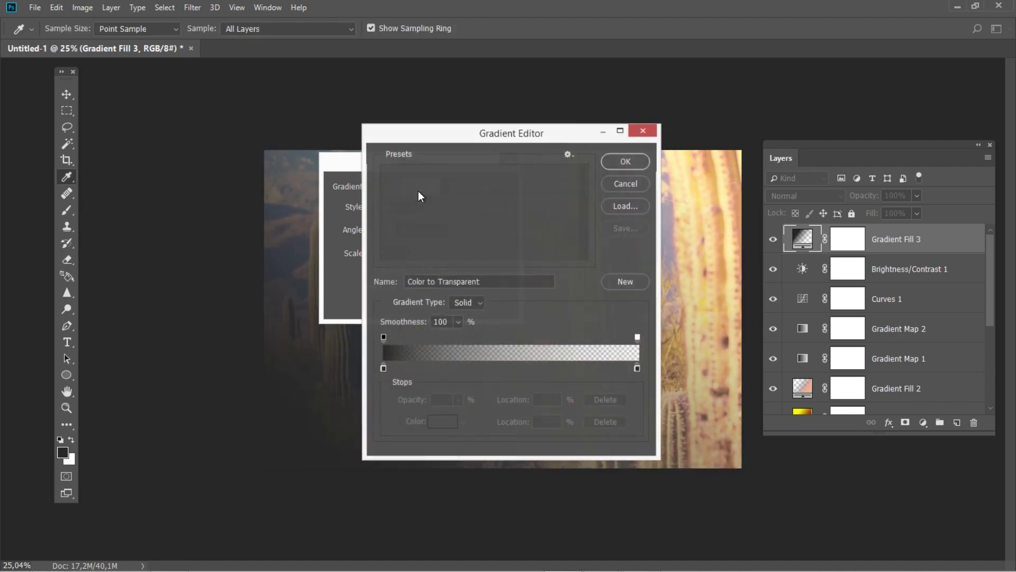
{"action": "left_click", "coordinate": [383, 367]}
{"action": "left_click", "coordinate": [440, 423]}
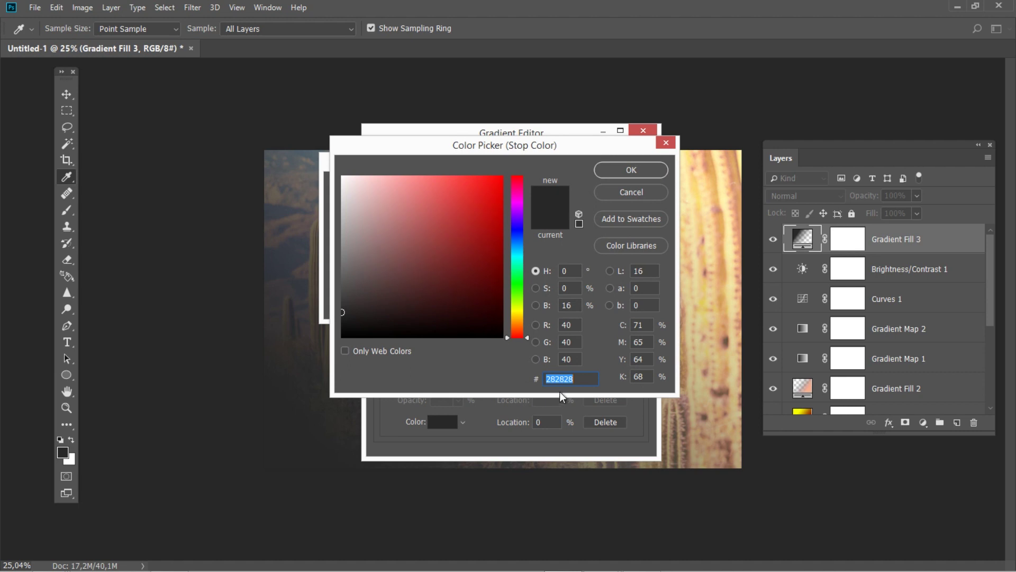
{"action": "type", "text": "31"}
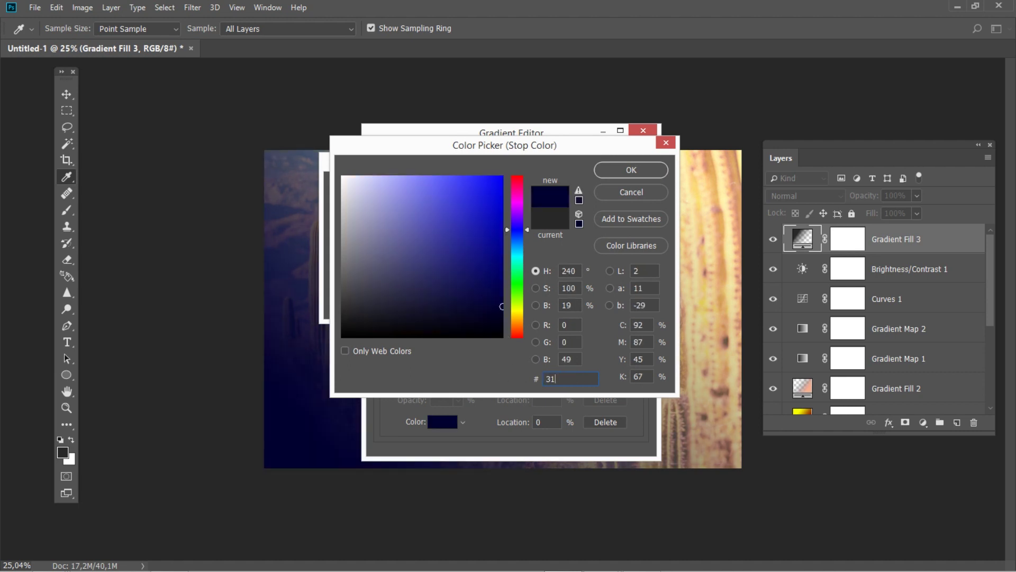
{"action": "type", "text": "3067"}
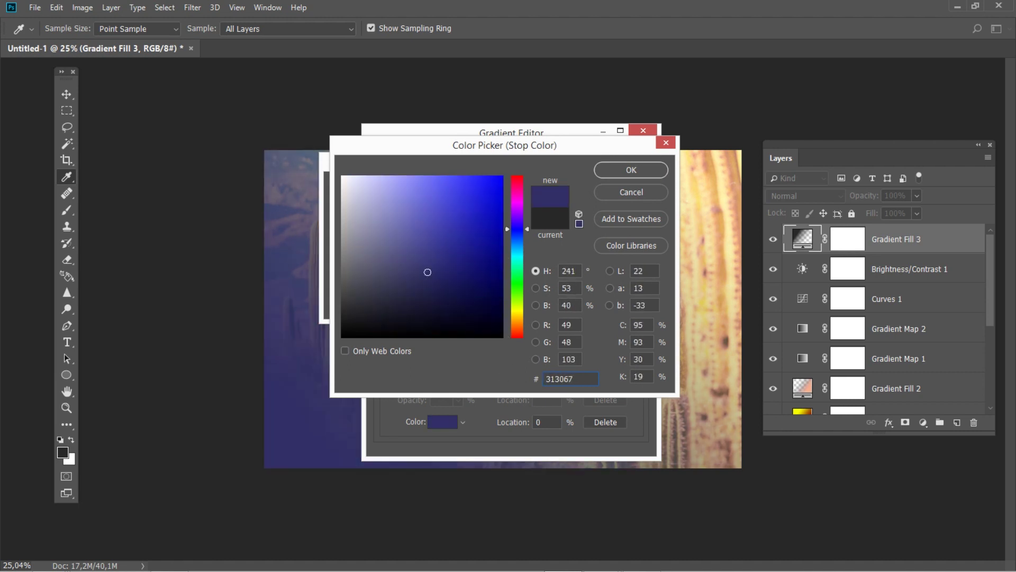
{"action": "left_click", "coordinate": [625, 172]}
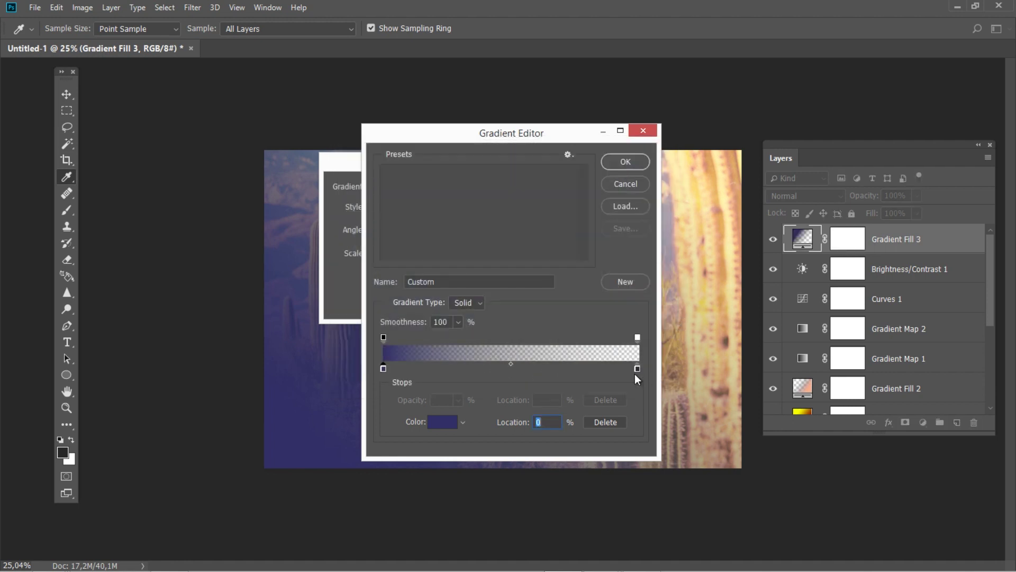
- Set the new fill gradient's end color stop to b03d11
{"action": "left_click", "coordinate": [638, 368]}
{"action": "left_click", "coordinate": [438, 422]}
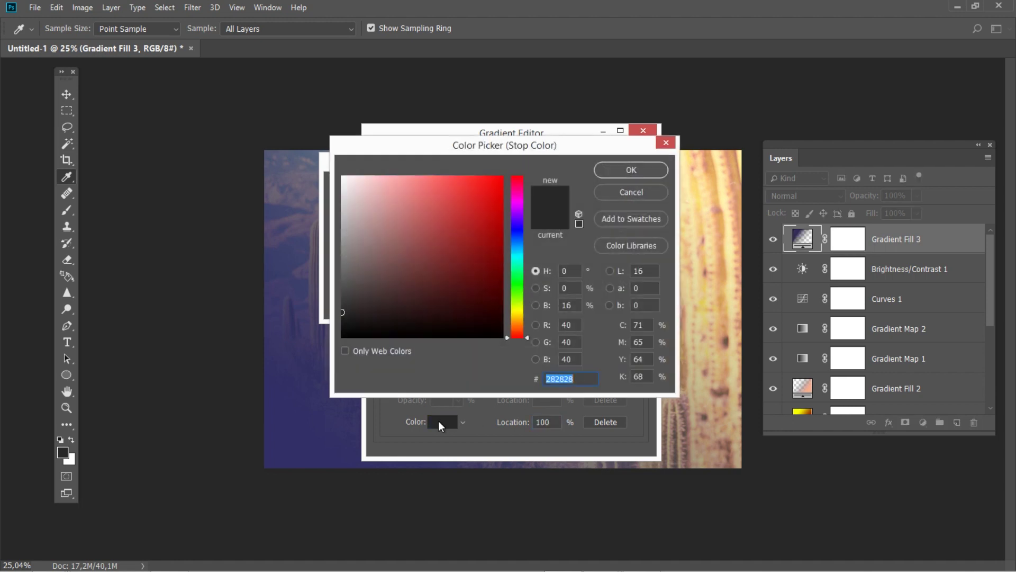
{"action": "type", "text": "b"}
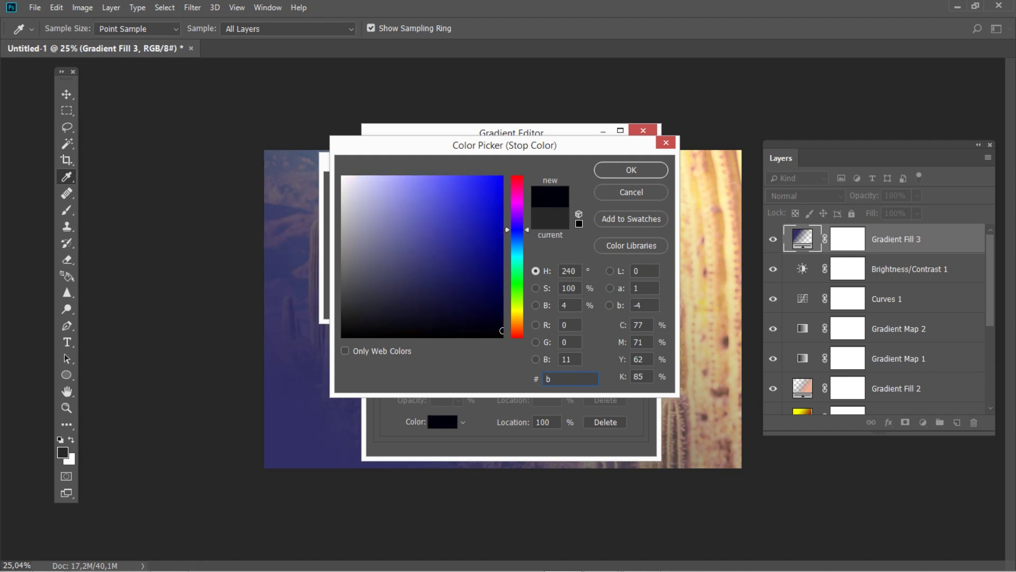
{"action": "type", "text": "03d11"}
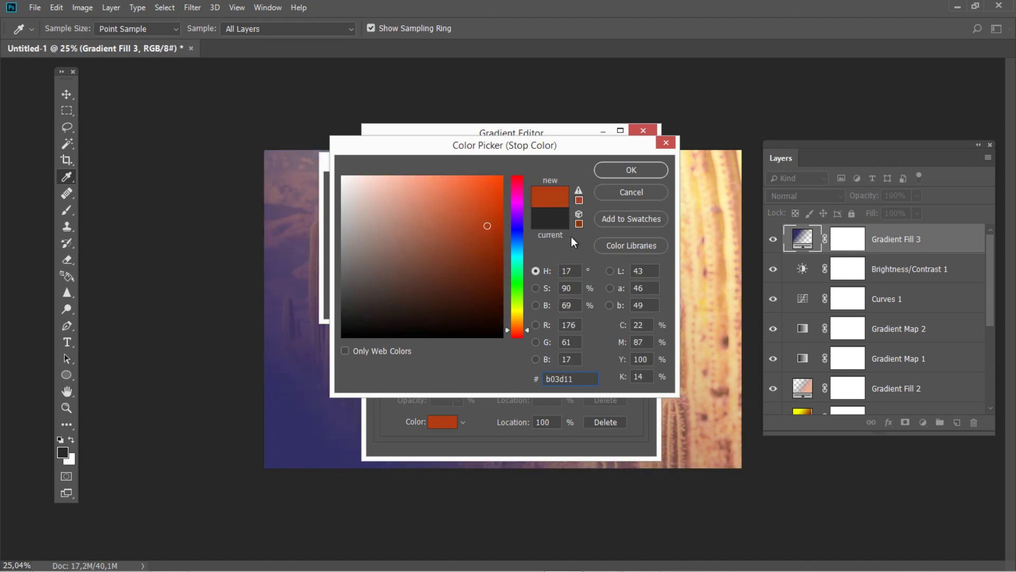
{"action": "left_click", "coordinate": [599, 169]}
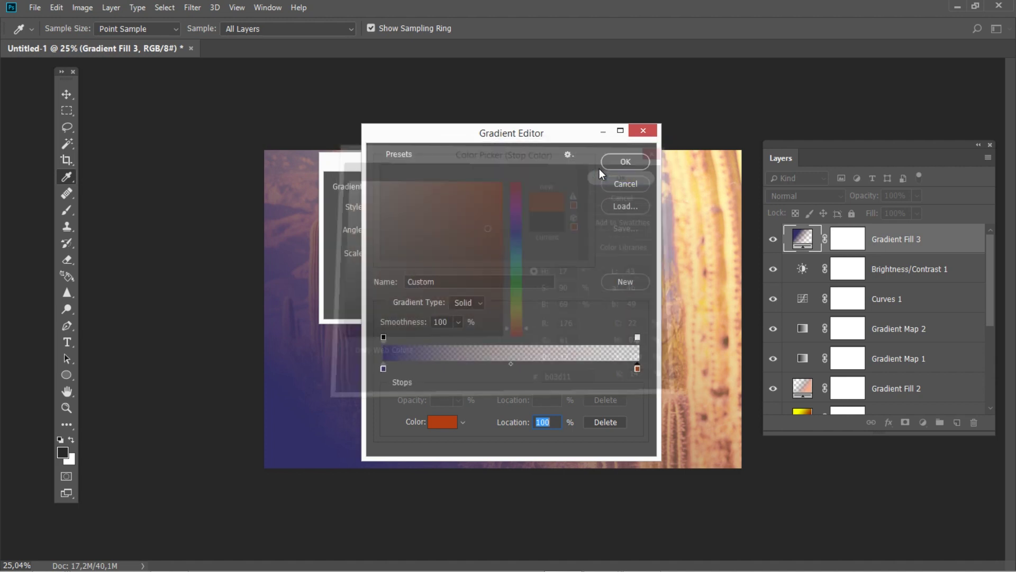
- Raise the gradient's end opacity stop to 100%, and accept the edited gradient and the gradient fill
{"action": "left_click", "coordinate": [638, 336]}
{"action": "left_click", "coordinate": [459, 400]}
{"action": "left_click_drag", "start_coordinate": [459, 416], "coordinate": [536, 425]}
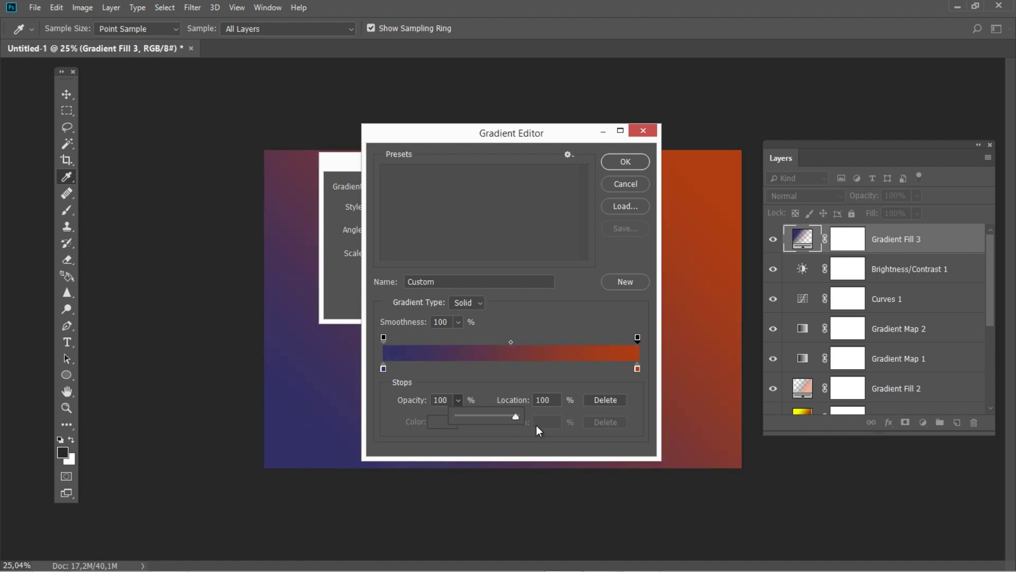
{"action": "left_click", "coordinate": [615, 162]}
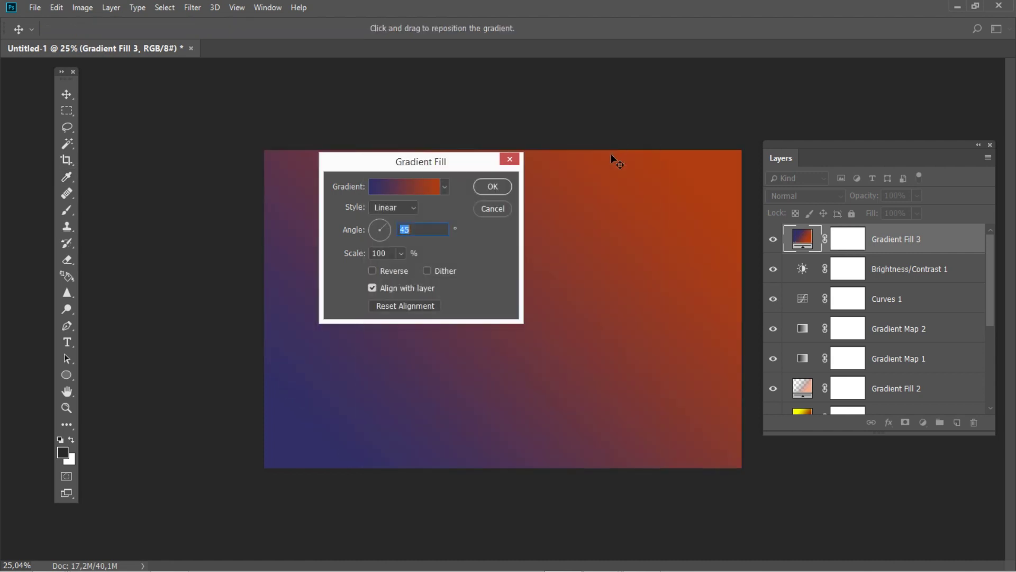
{"action": "left_click", "coordinate": [492, 188]}
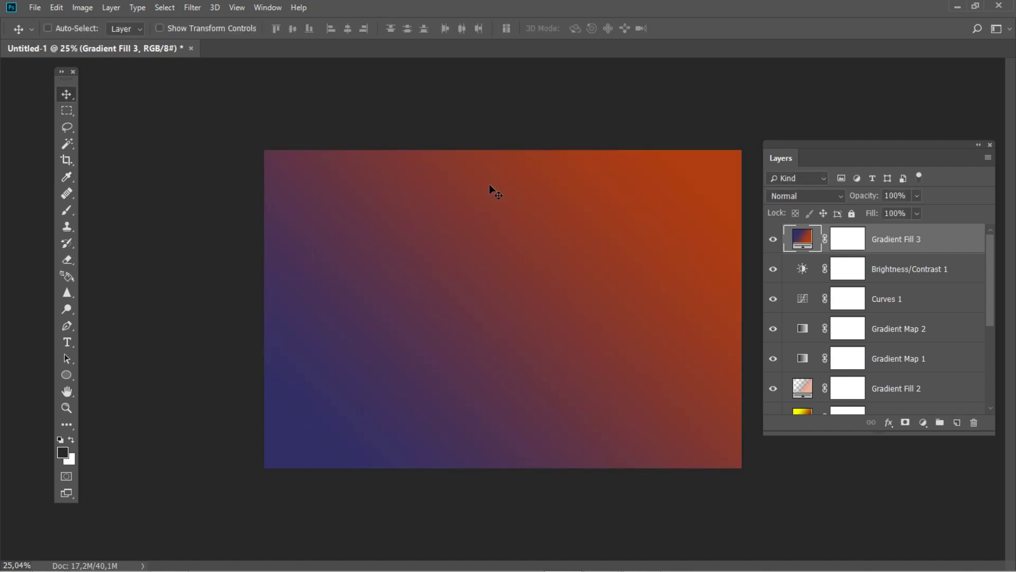
- Set the third gradient fill layer's opacity to 15%
{"action": "left_click", "coordinate": [877, 196]}
{"action": "type", "text": "15"}
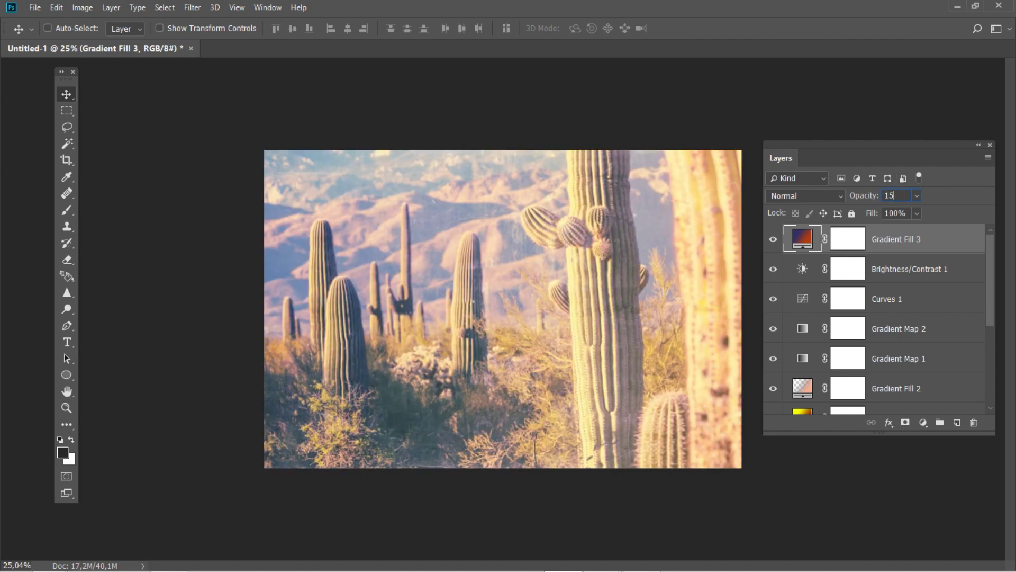
{"action": "key", "text": "Return"}
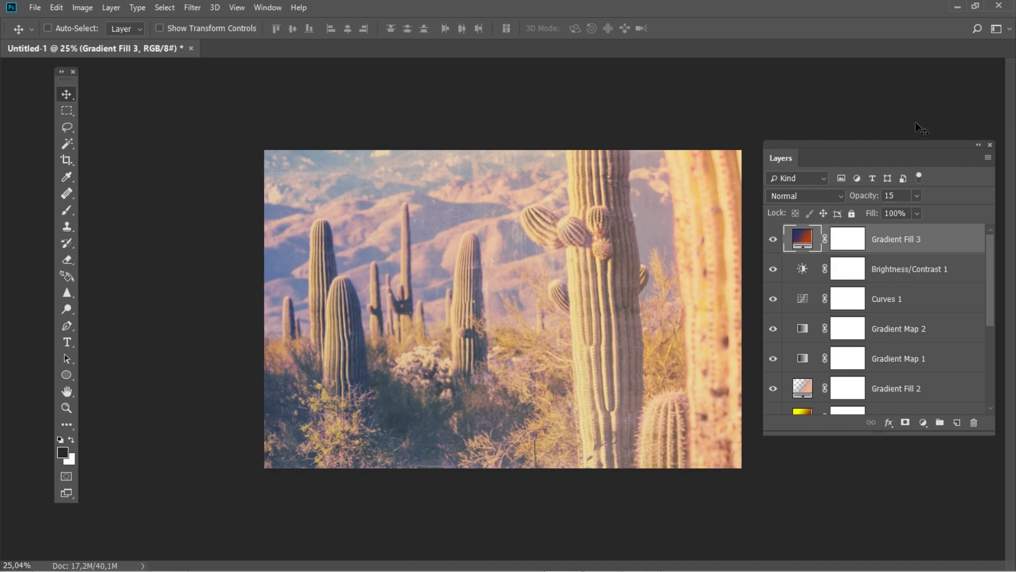